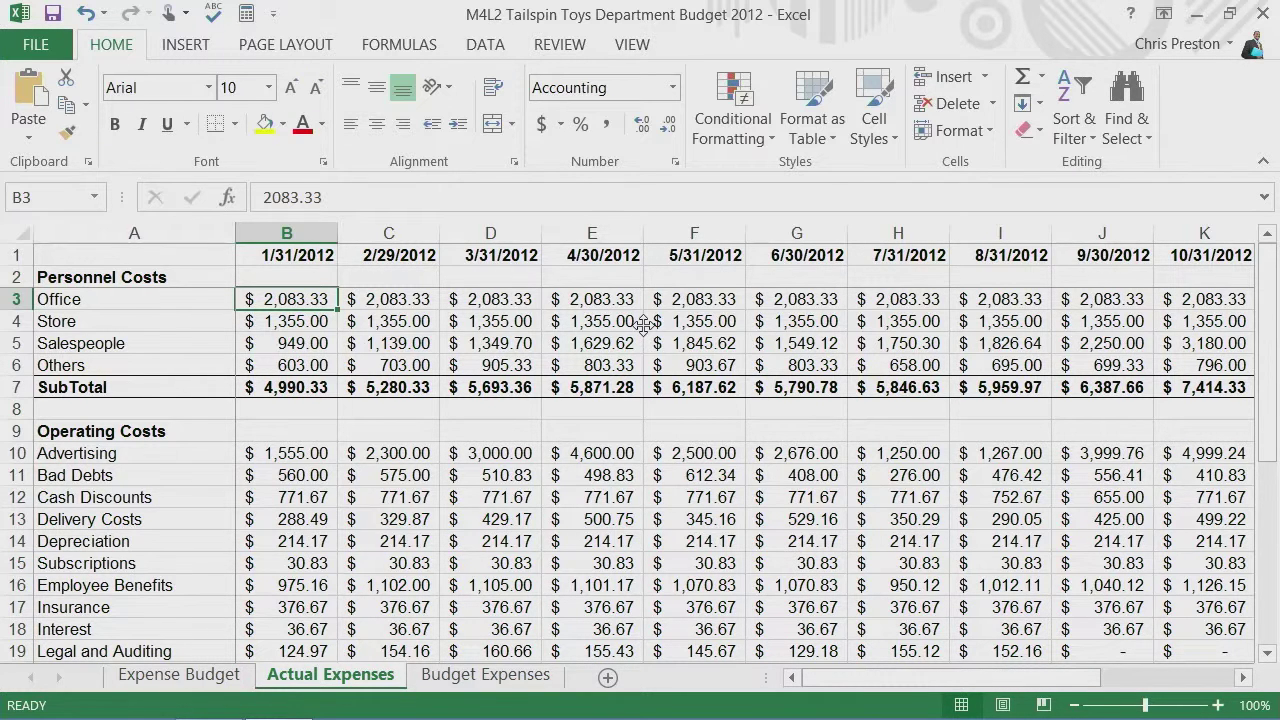
Select the Operating Costs amounts B10:M30, Advertising through Uncategorized, for all twelve months
drag(1265, 322, 1268, 366)
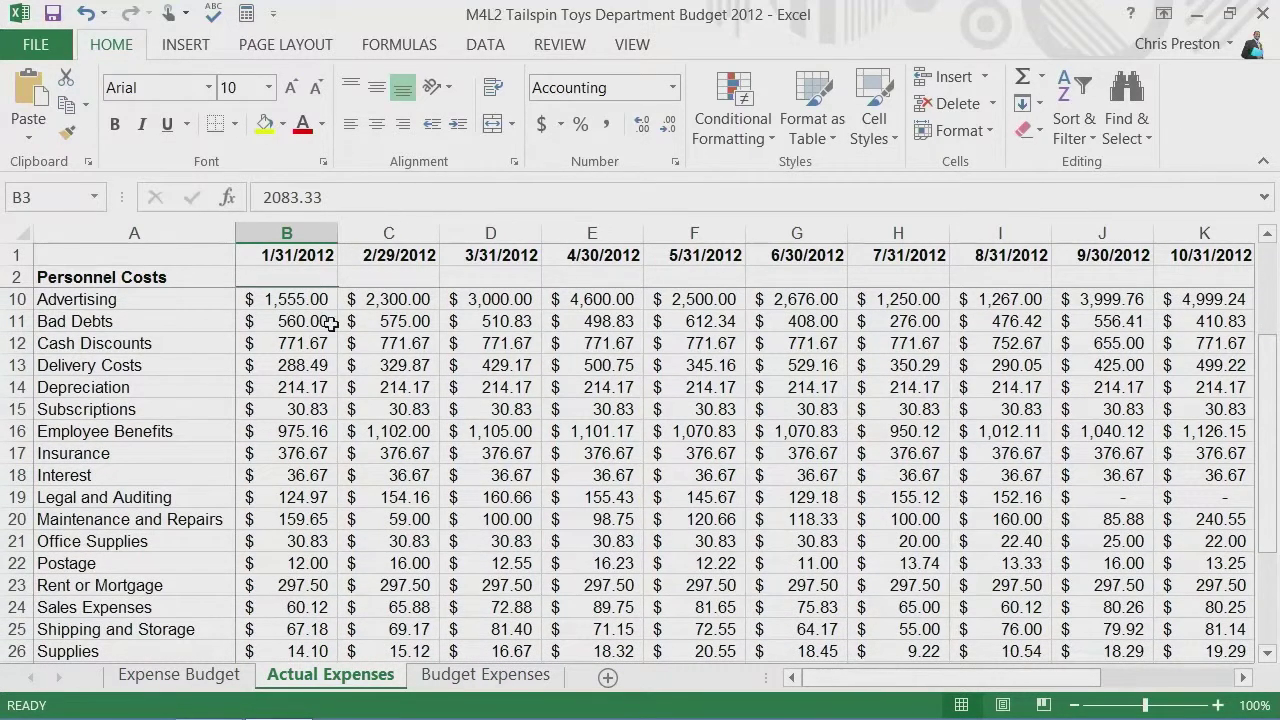
click(278, 300)
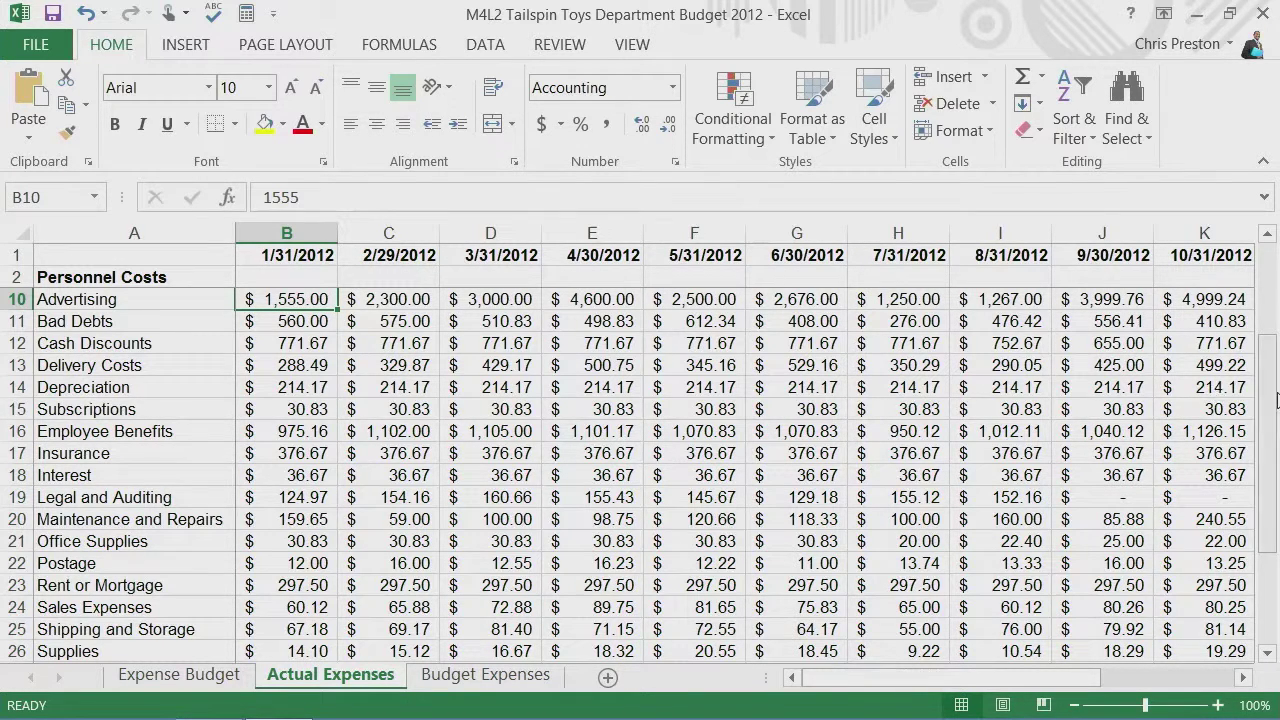
drag(1270, 400, 1268, 457)
mouse_move(975, 675)
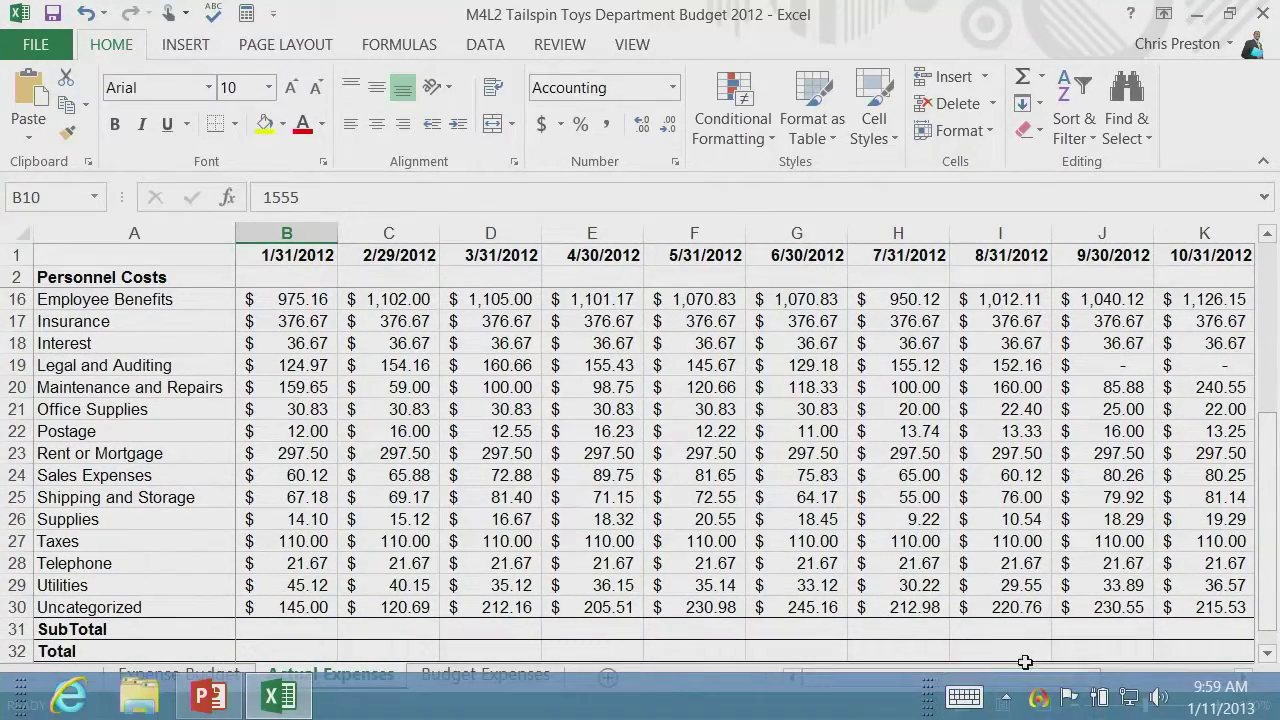
drag(1033, 682, 1108, 686)
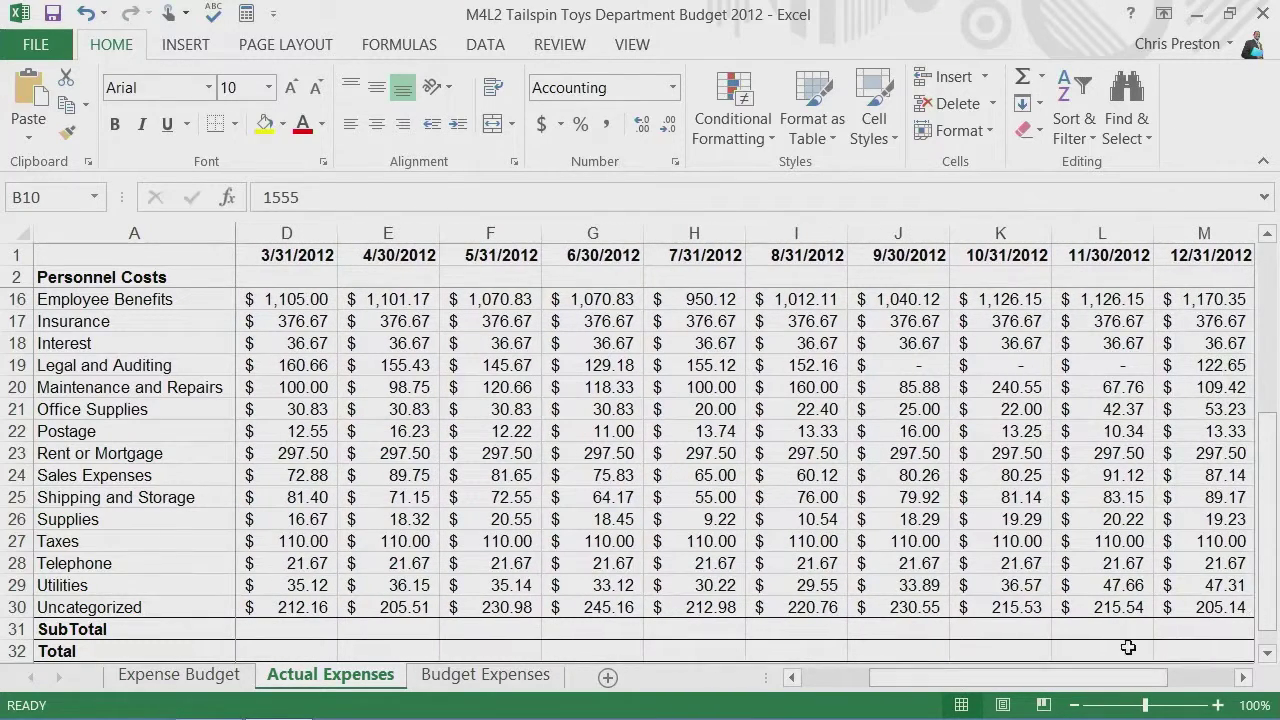
shift+click(1195, 606)
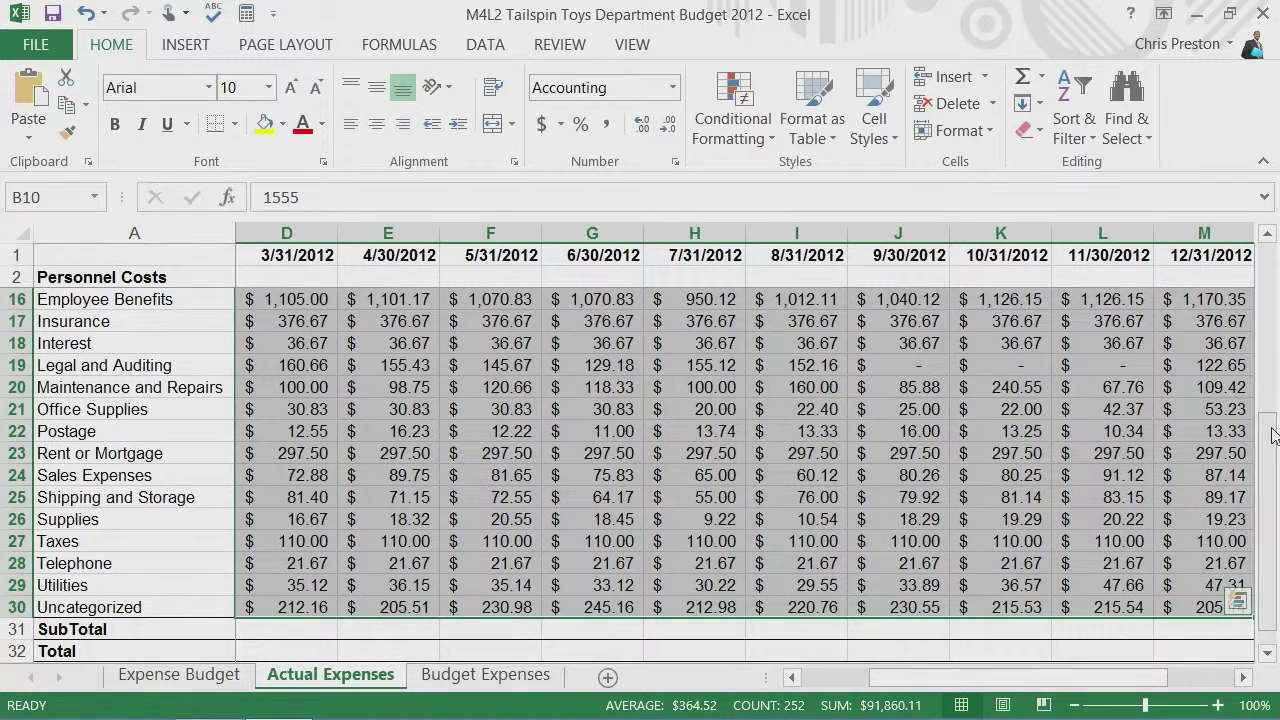
drag(1272, 434, 1270, 322)
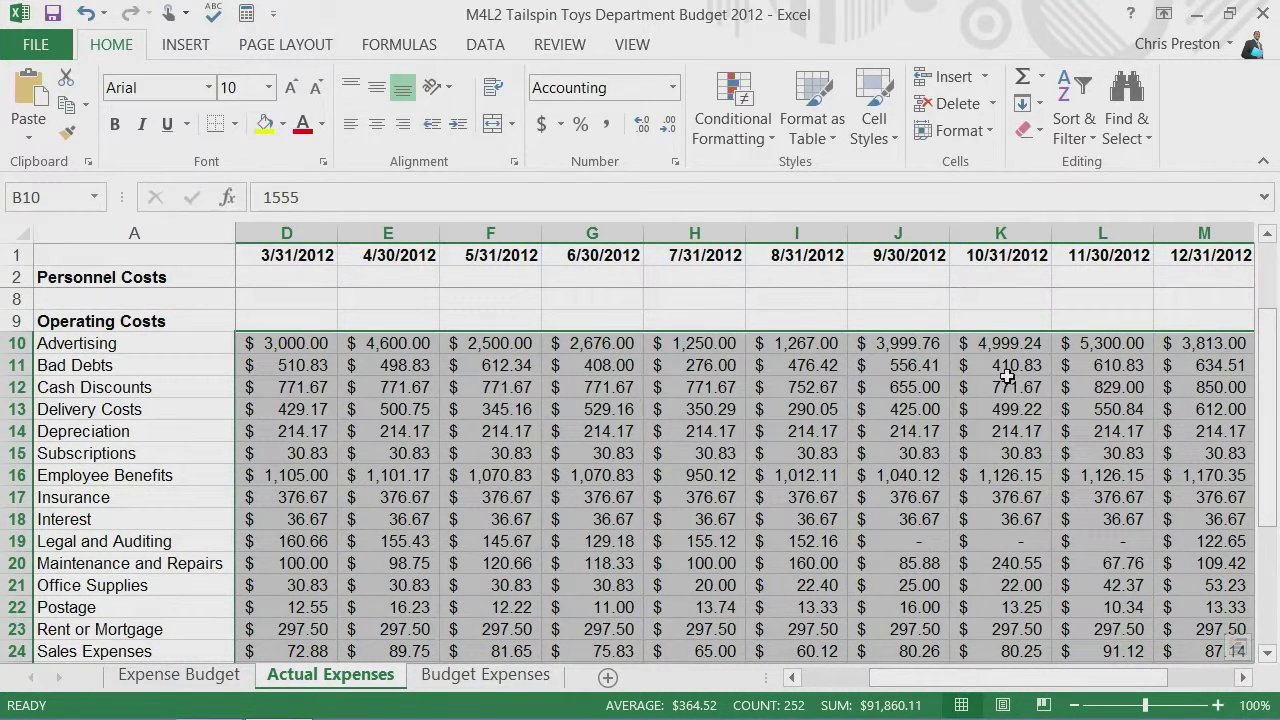
Show the Conditional Formatting Top/Bottom Rules choices, such as Top 10 Items, Top 10 % and Above Average
click(753, 140)
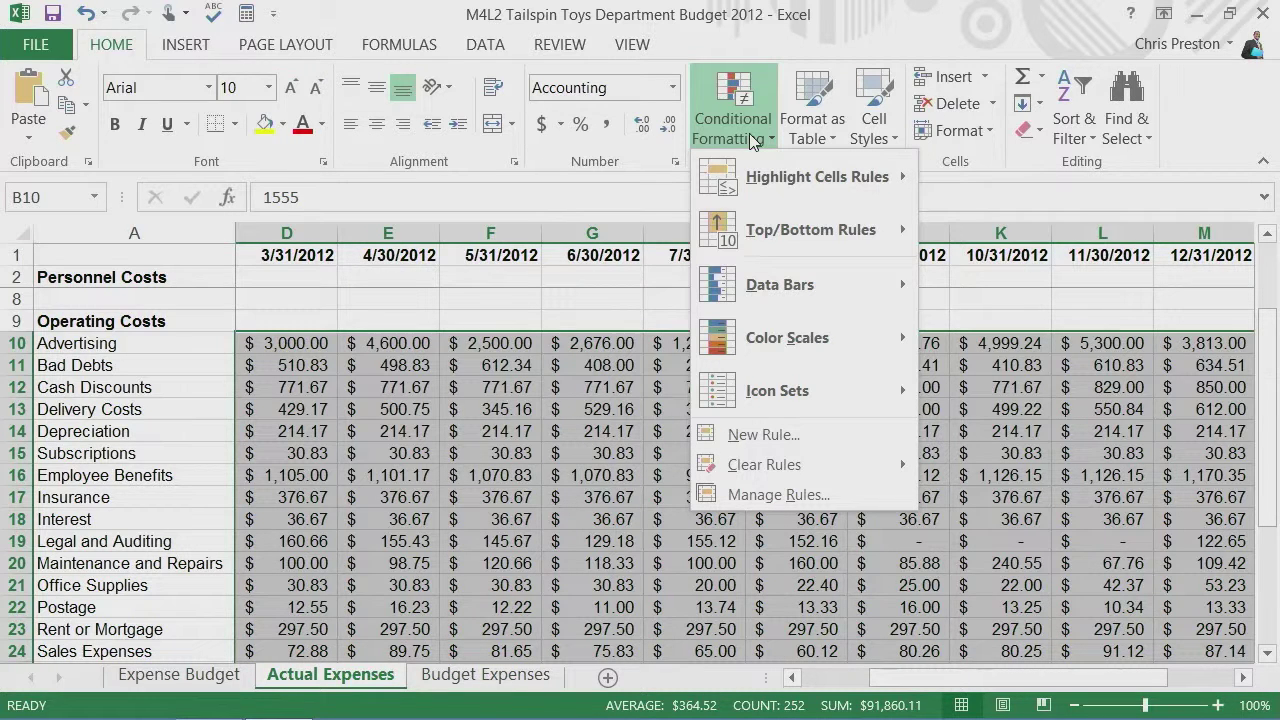
mouse_move(767, 229)
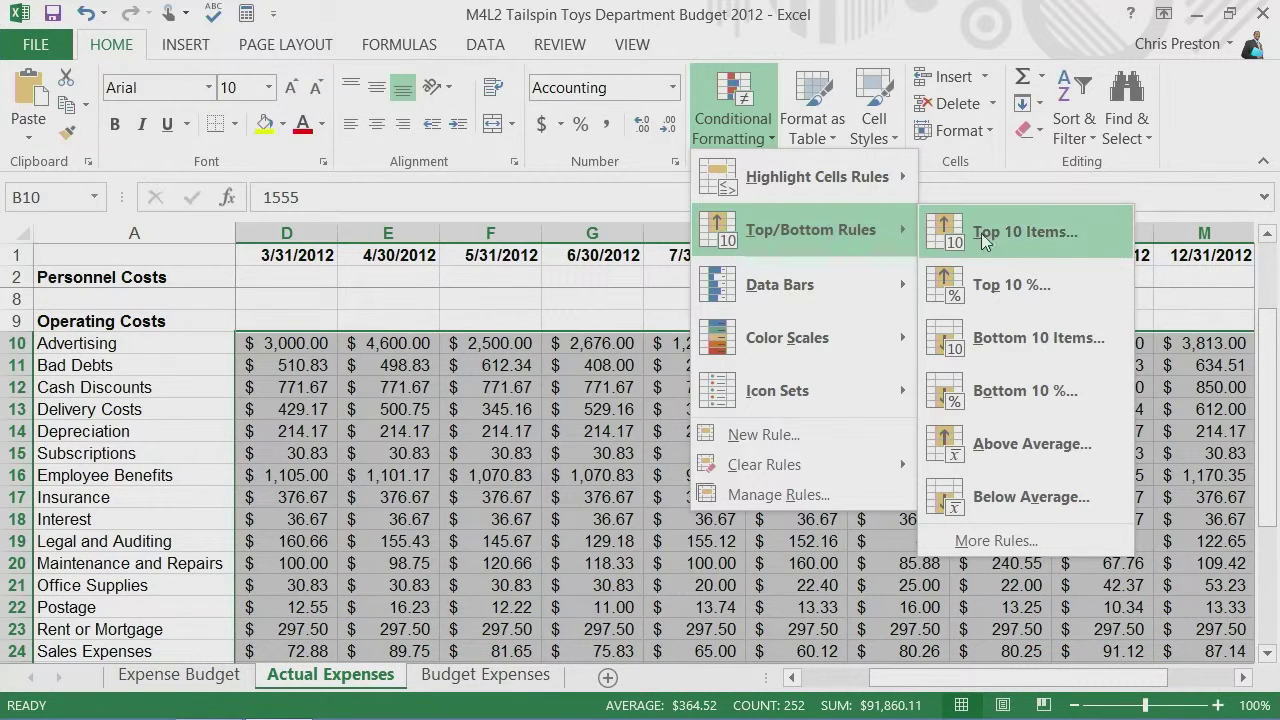
Highlight the top 15% of expense amounts with Green Fill with Dark Green Text
click(993, 288)
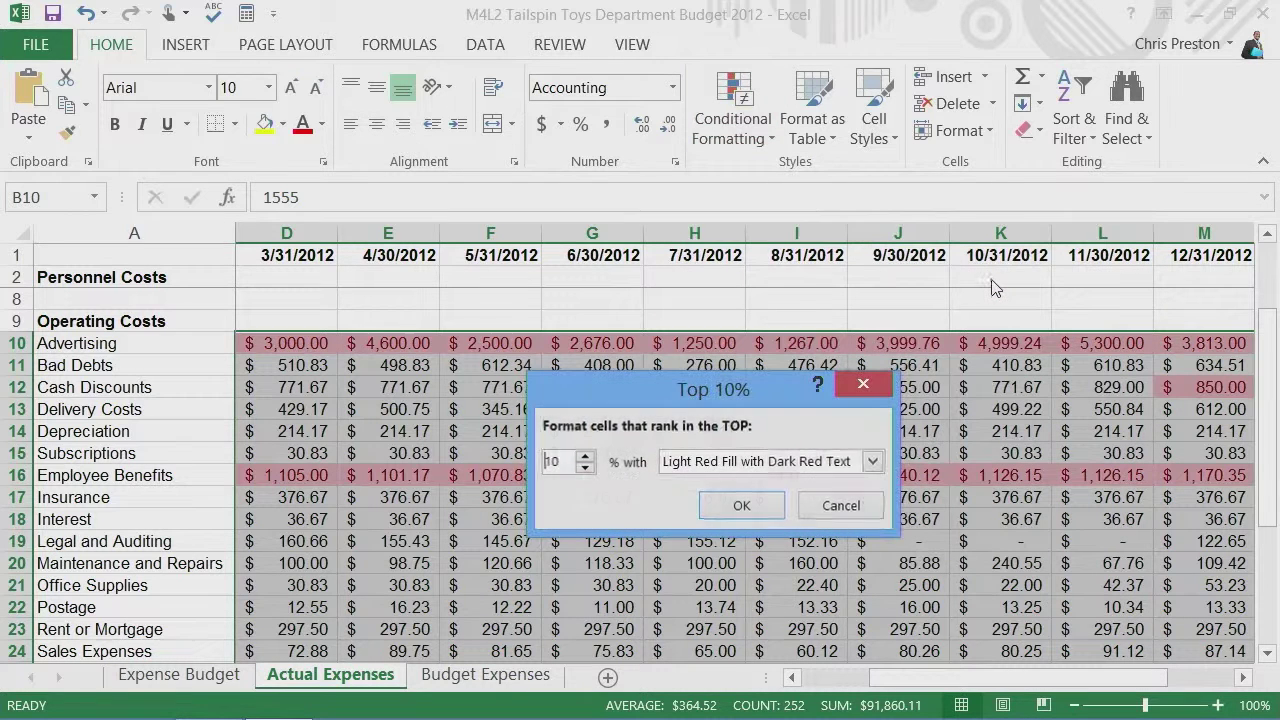
click(872, 461)
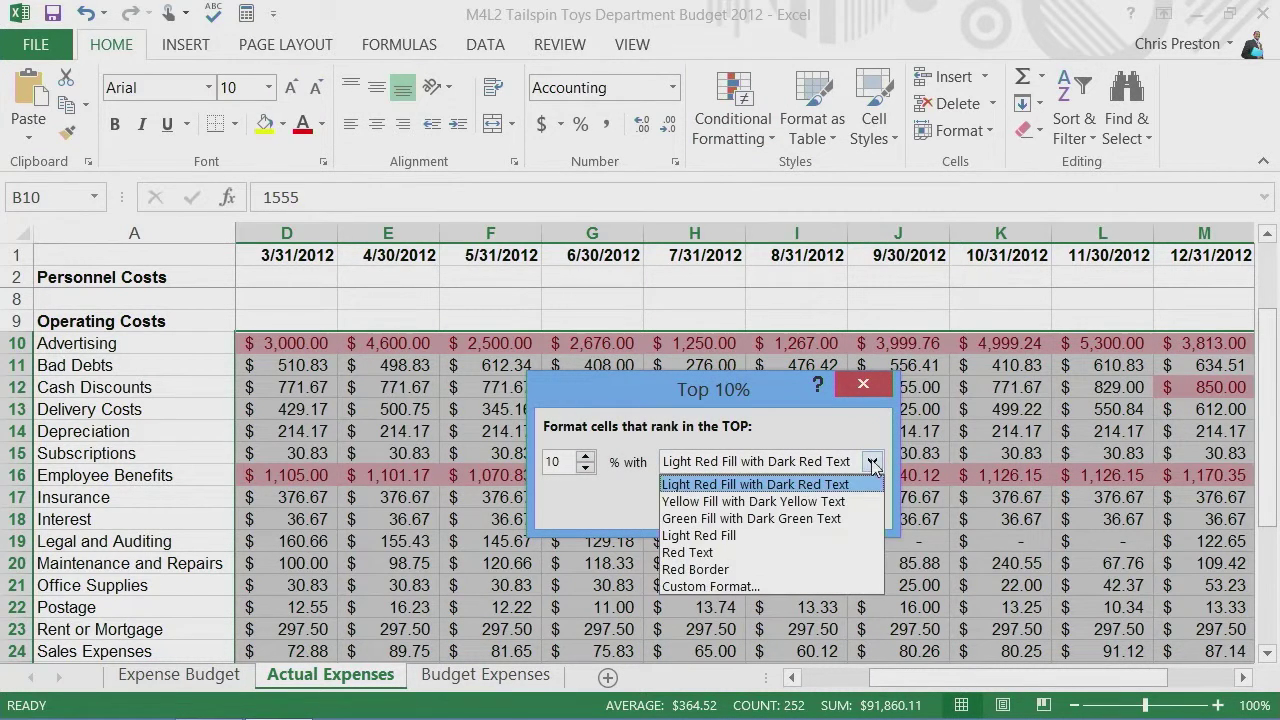
click(780, 518)
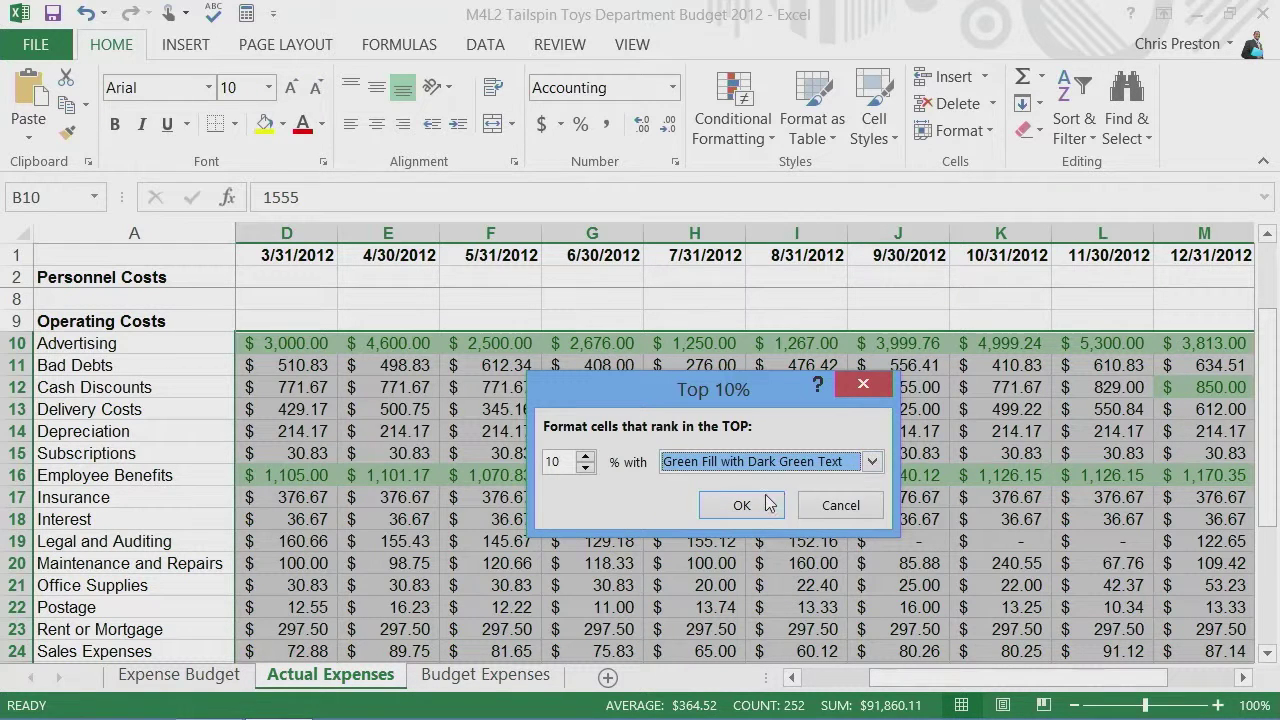
click(584, 457)
click(585, 457)
click(585, 457)
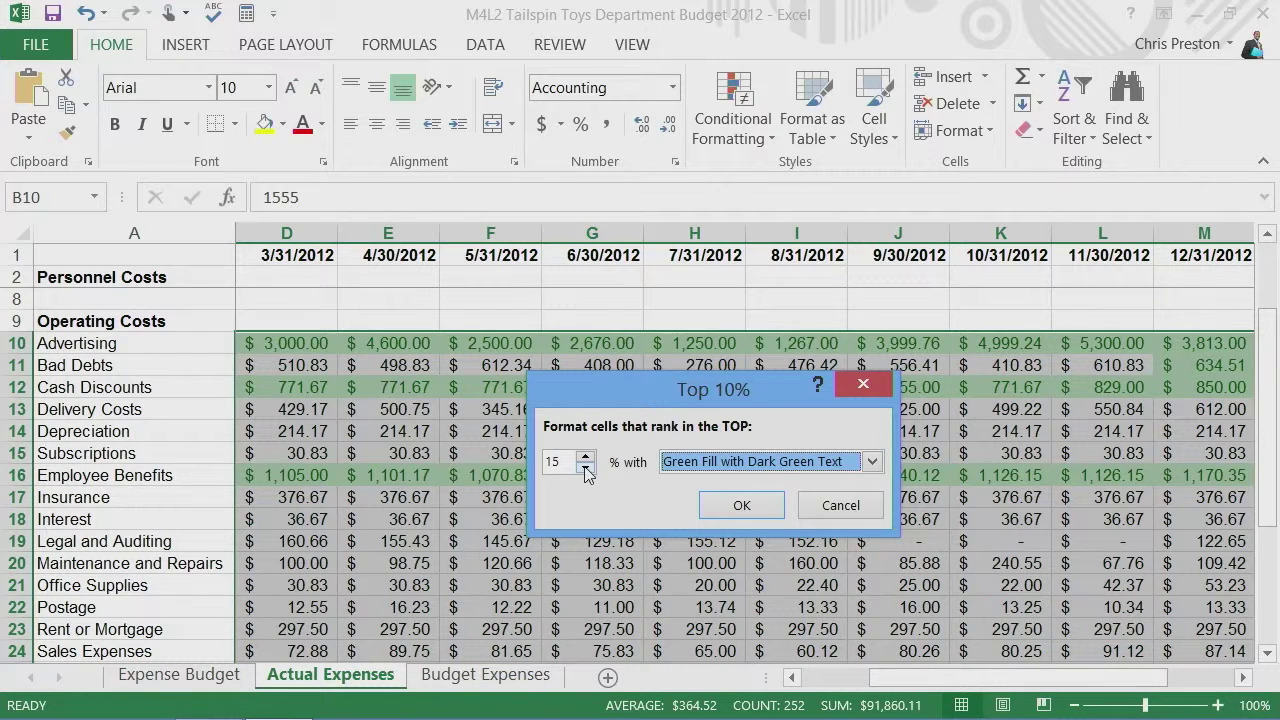
click(738, 505)
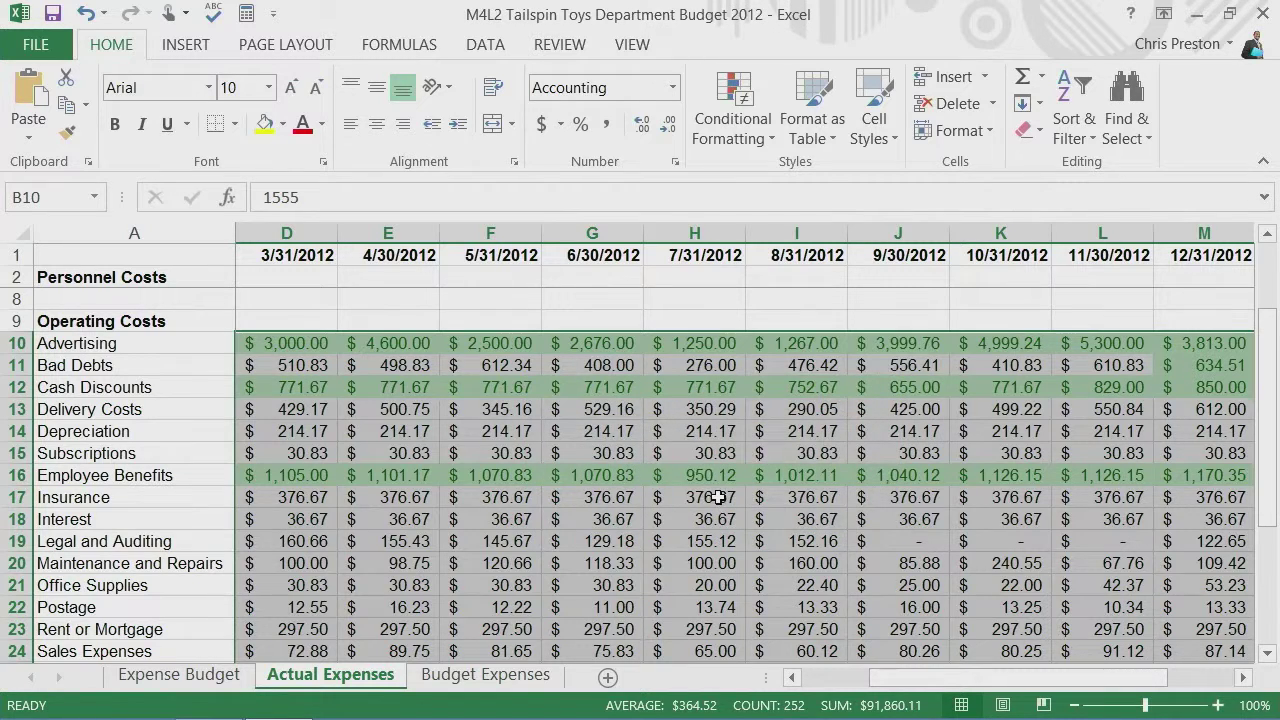
click(296, 318)
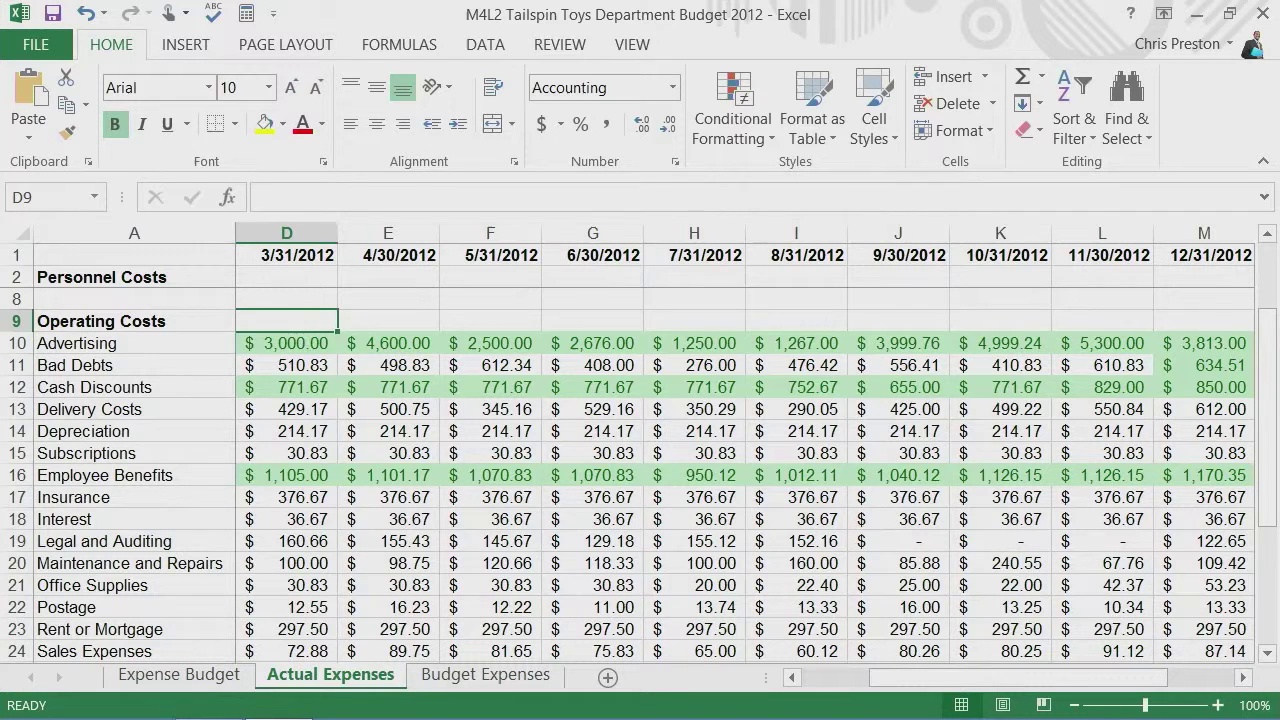
Select the March–December operating-cost amounts D10:M30, bringing the Total column into view
click(305, 340)
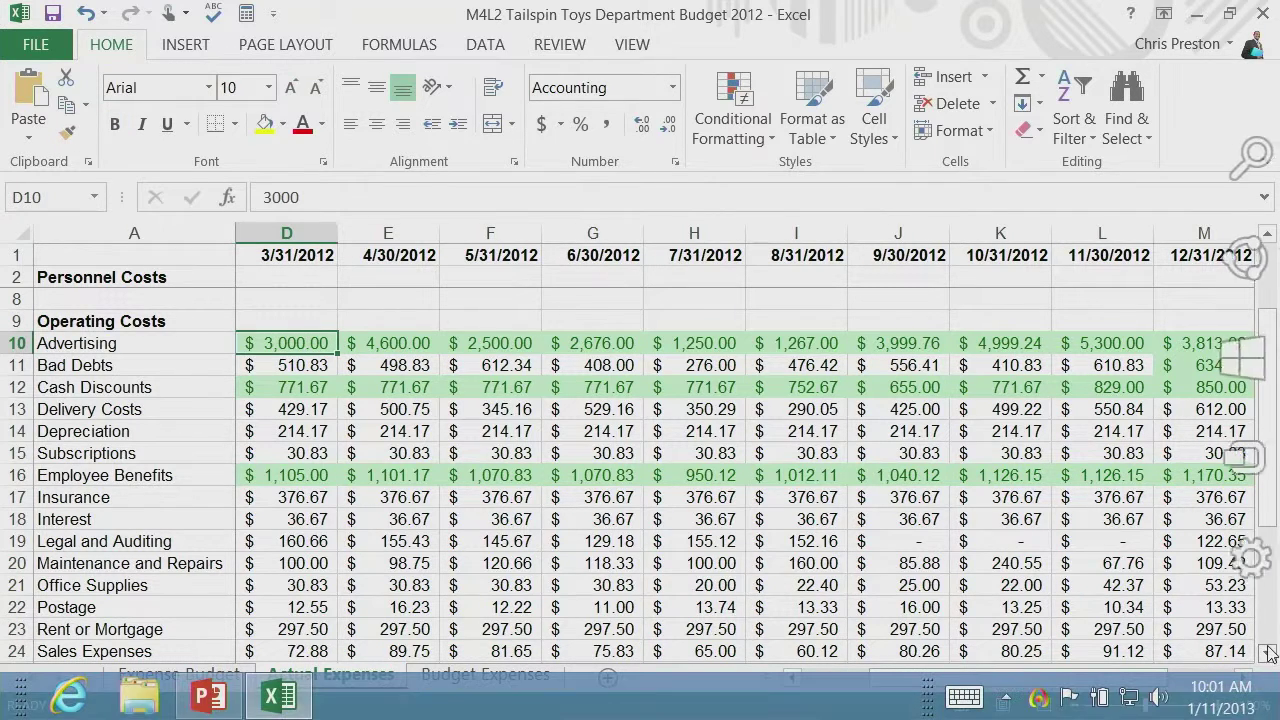
click(1268, 655)
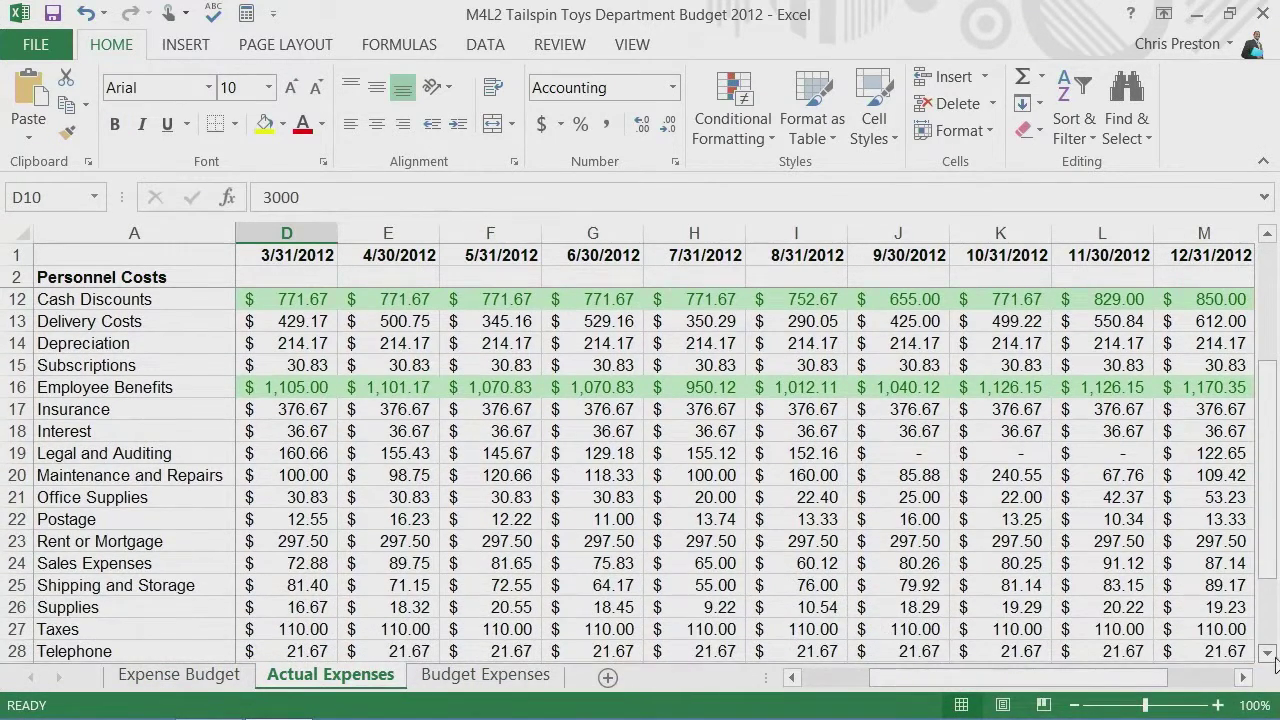
click(1269, 657)
click(1268, 655)
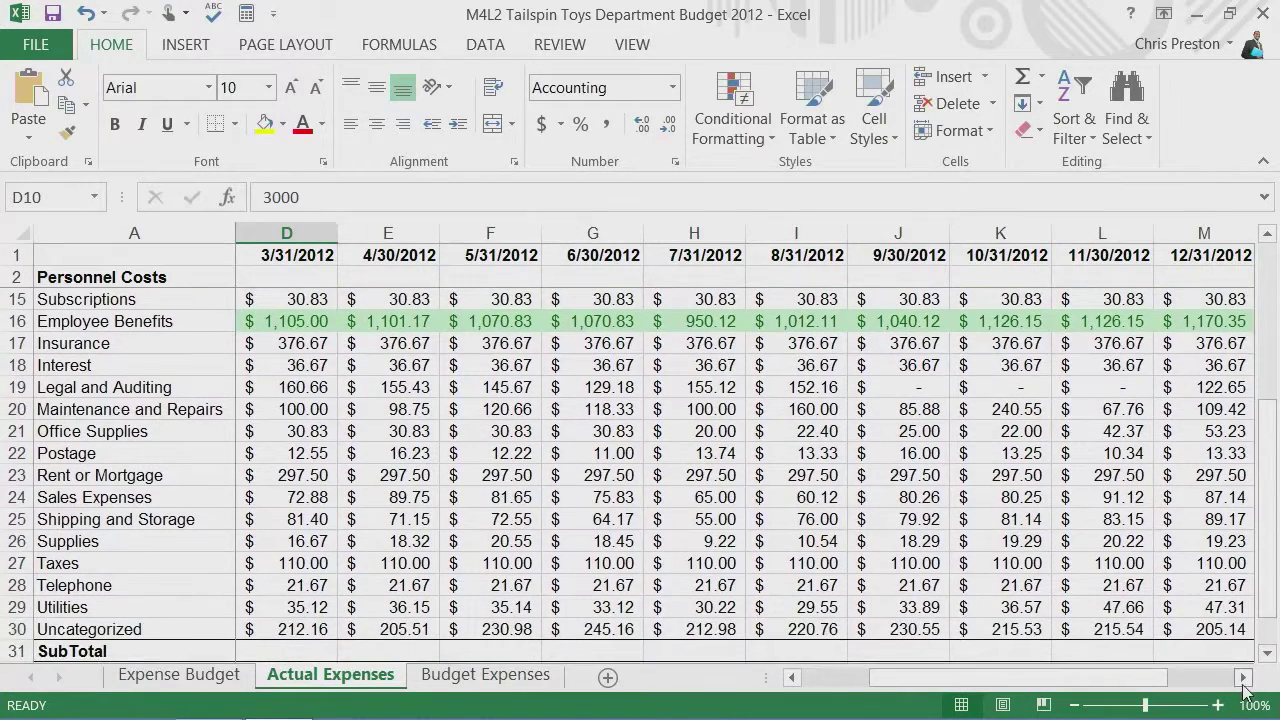
click(1245, 678)
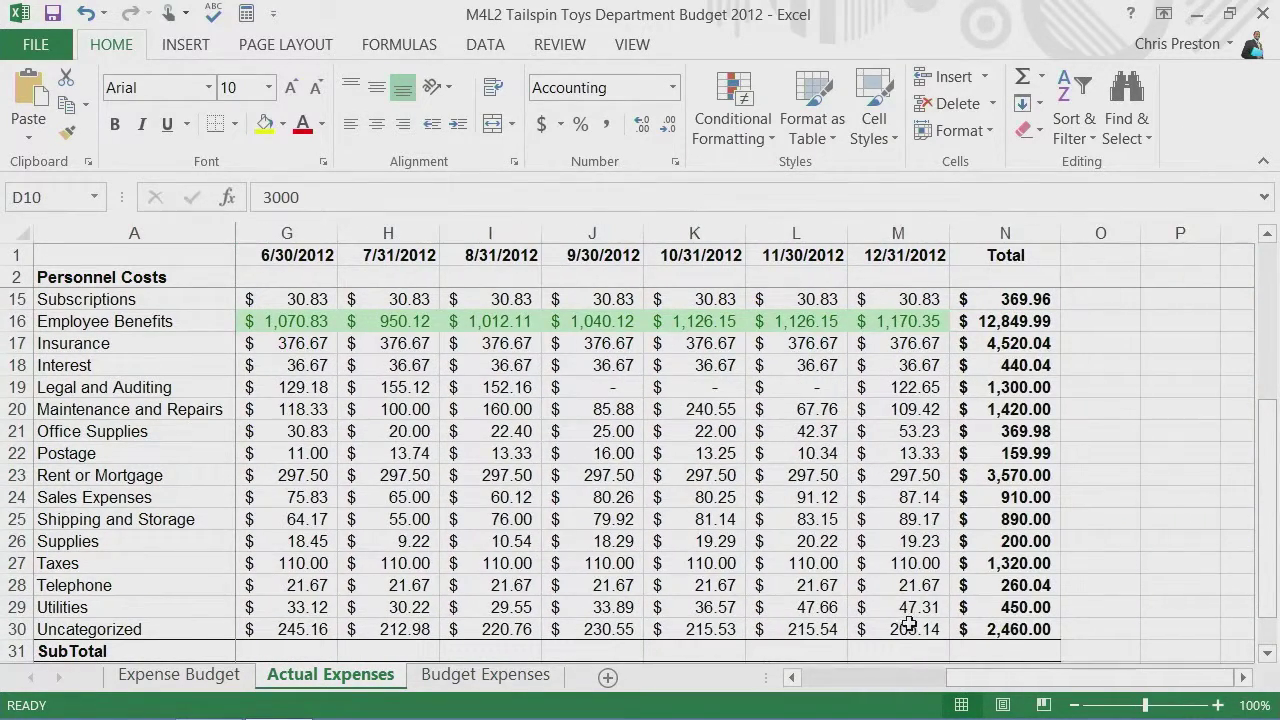
shift+click(928, 626)
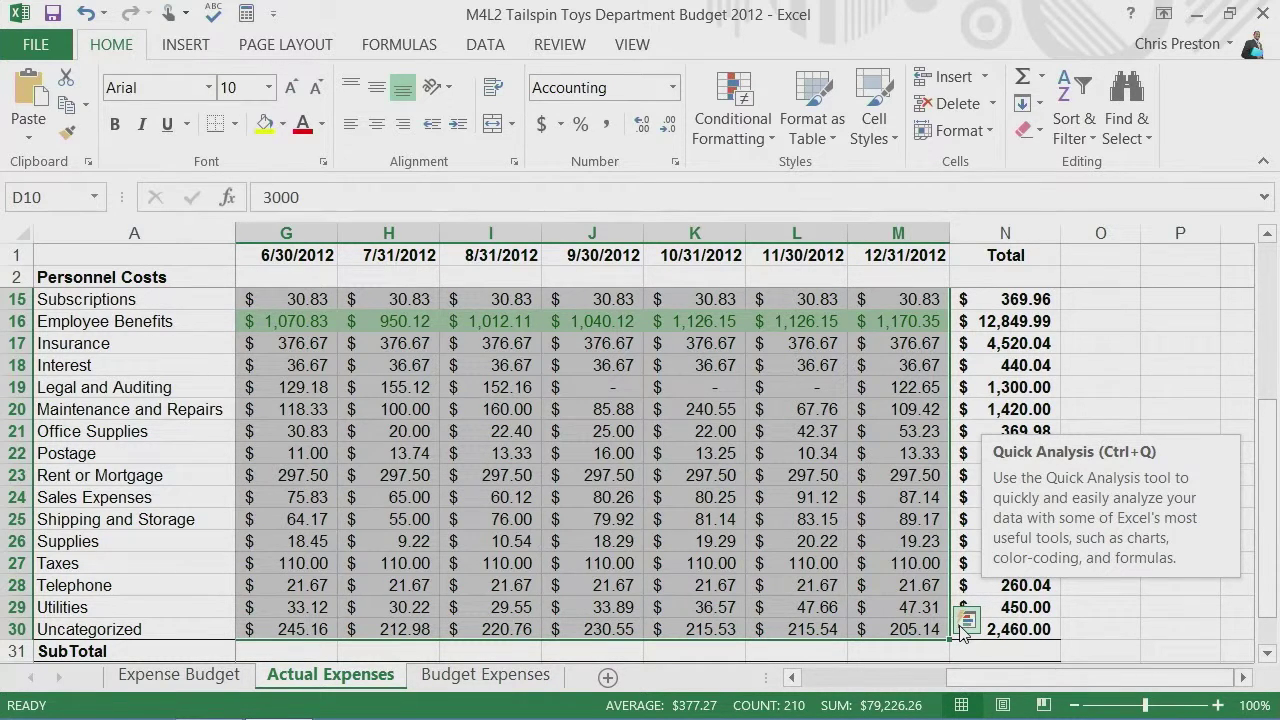
Fill the SubTotal row with Quick Analysis sums for March through December, e.g. 7,626.45 for March
click(964, 622)
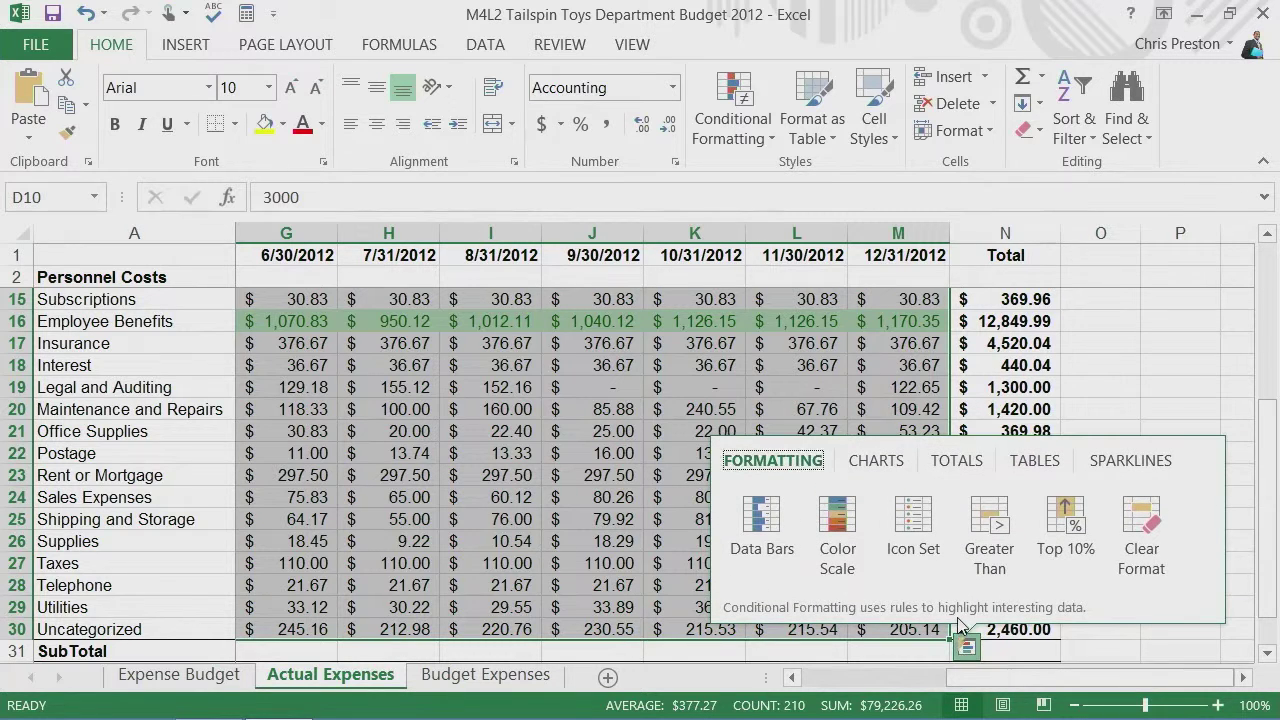
click(961, 463)
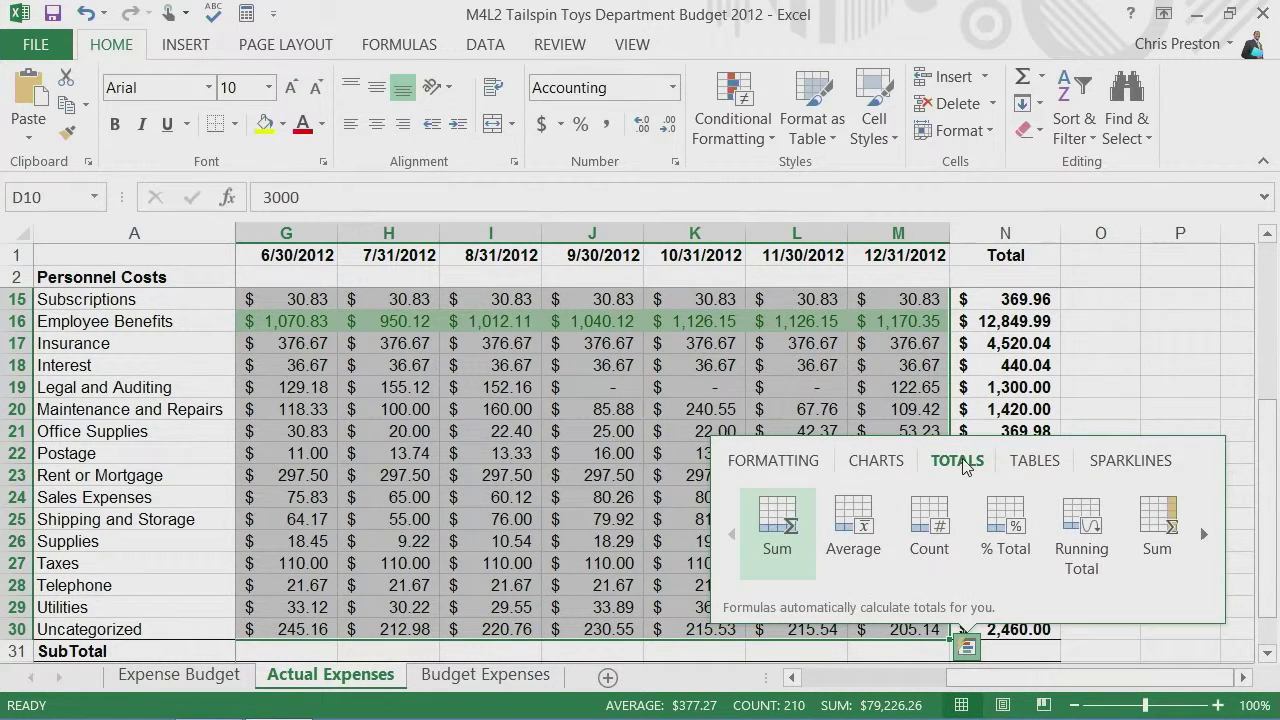
click(796, 535)
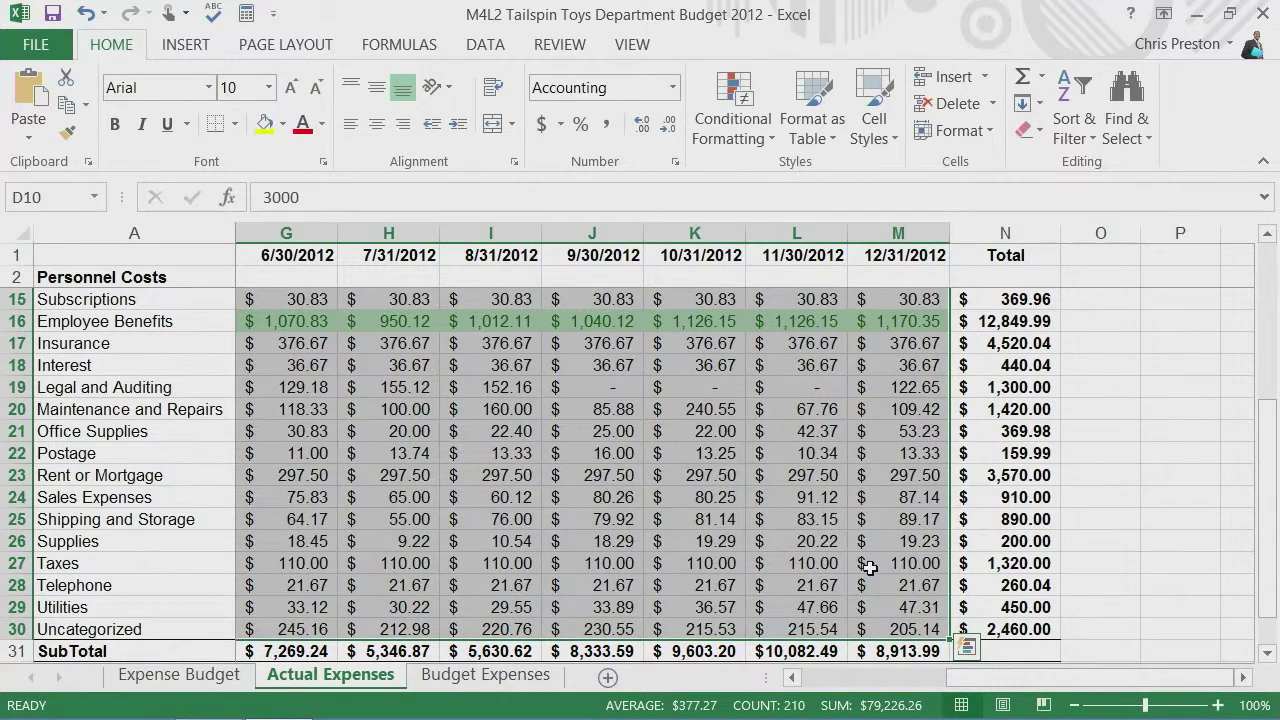
click(855, 677)
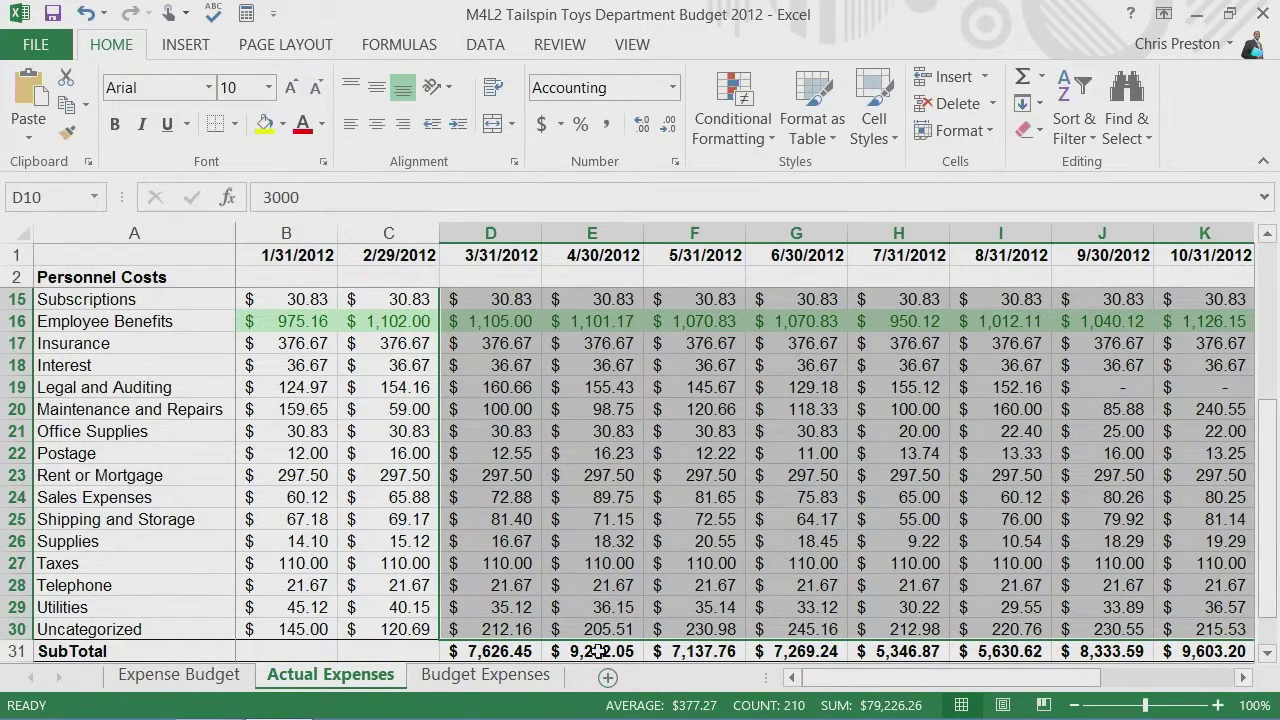
click(382, 627)
Add Quick Analysis sums for January and February (5,896.80 and 6,737.05) to the SubTotal row
scroll(350, 525, up, 4)
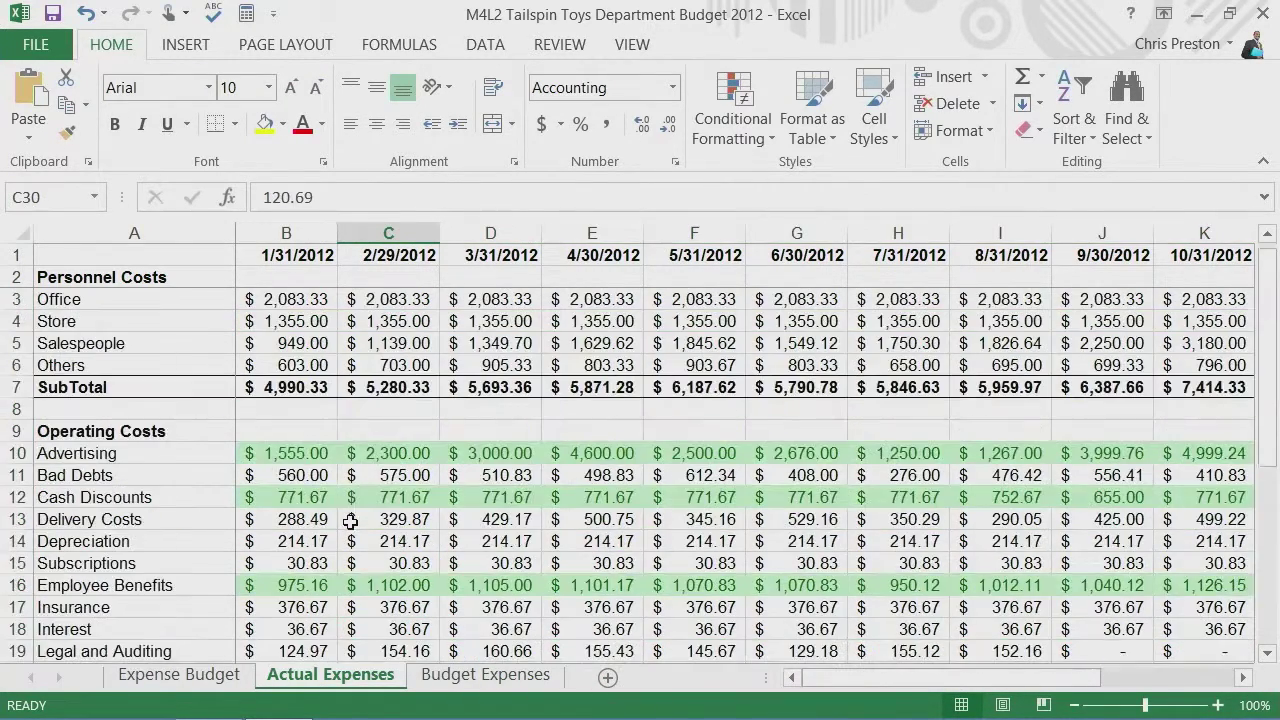
shift+click(290, 460)
scroll(342, 484, down, 5)
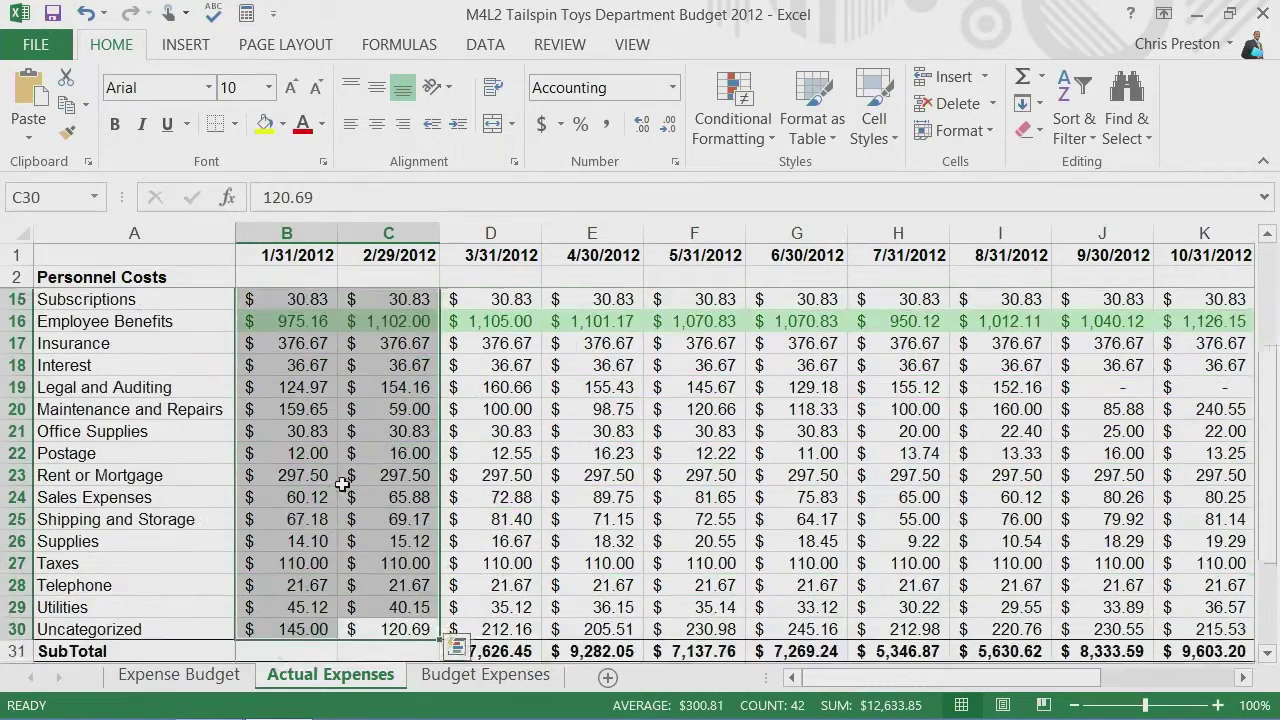
click(456, 590)
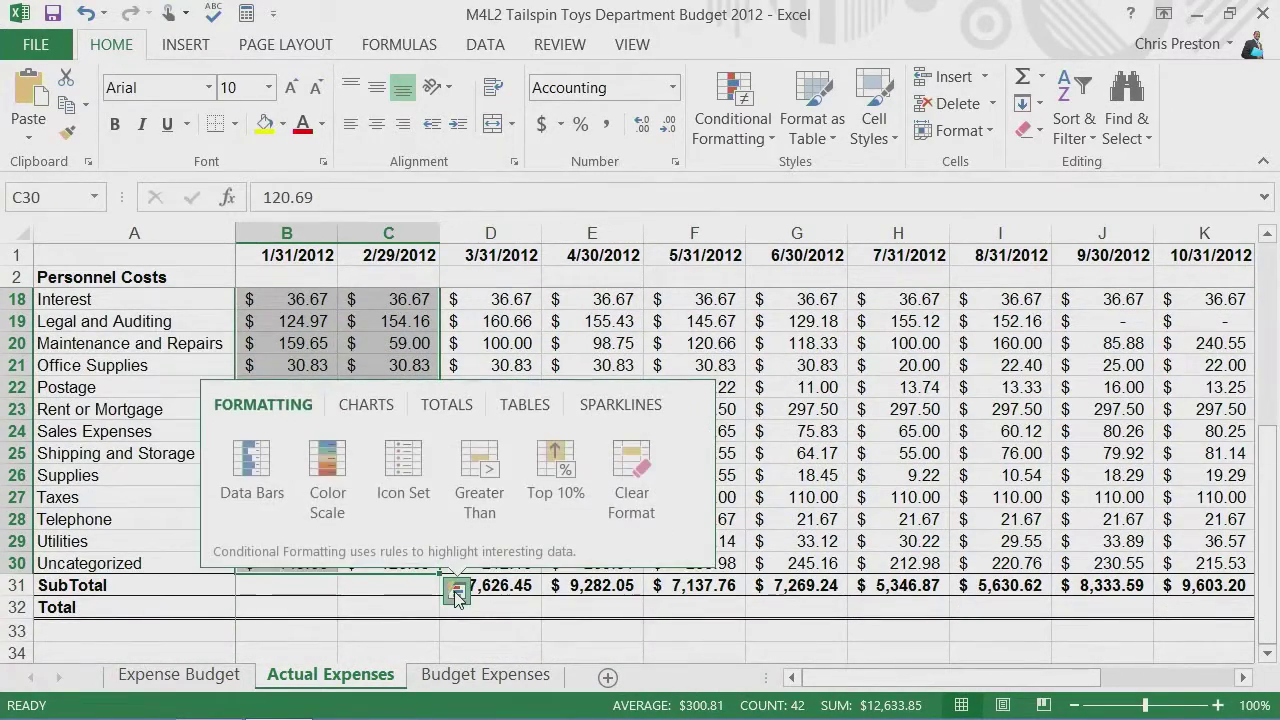
click(437, 406)
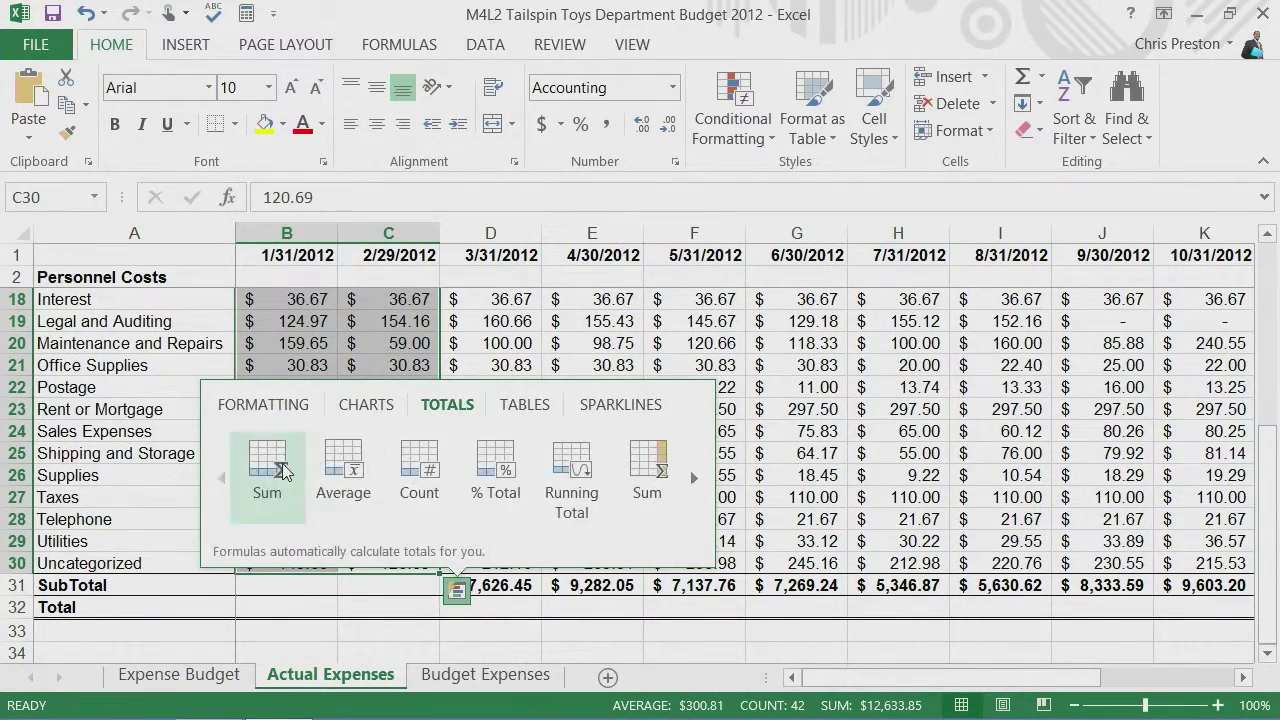
click(281, 464)
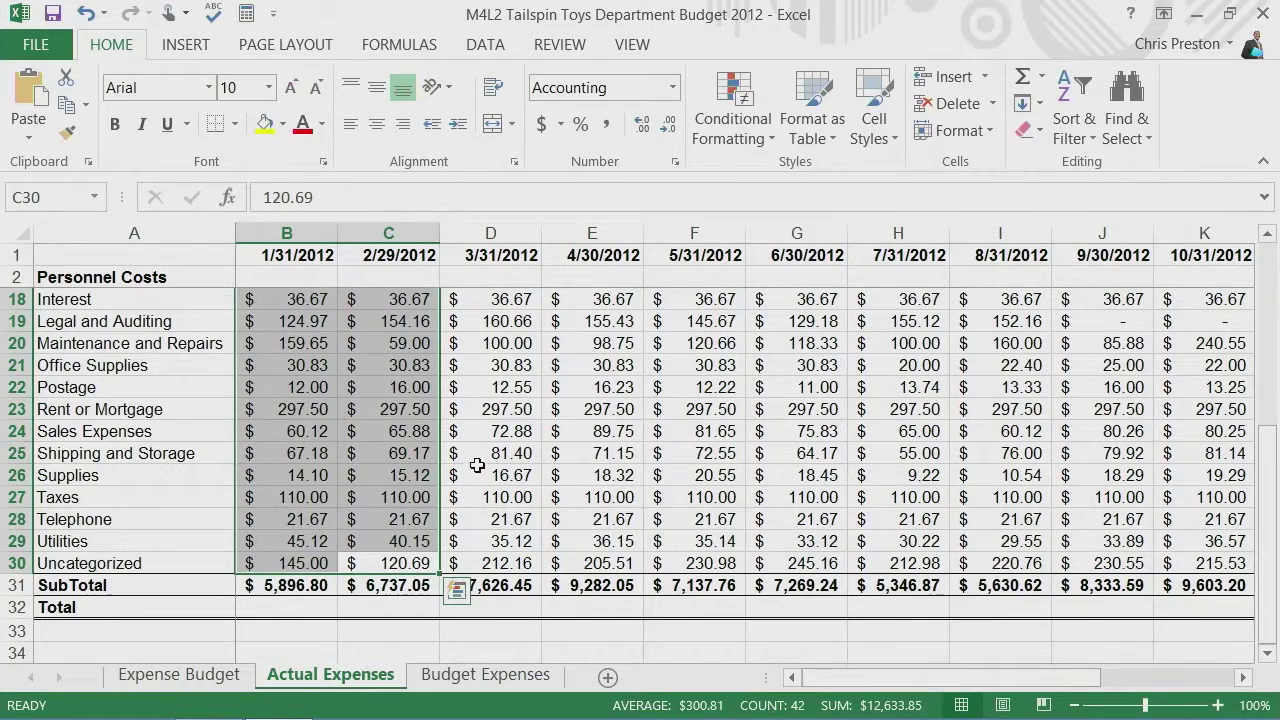
scroll(477, 458, up, 5)
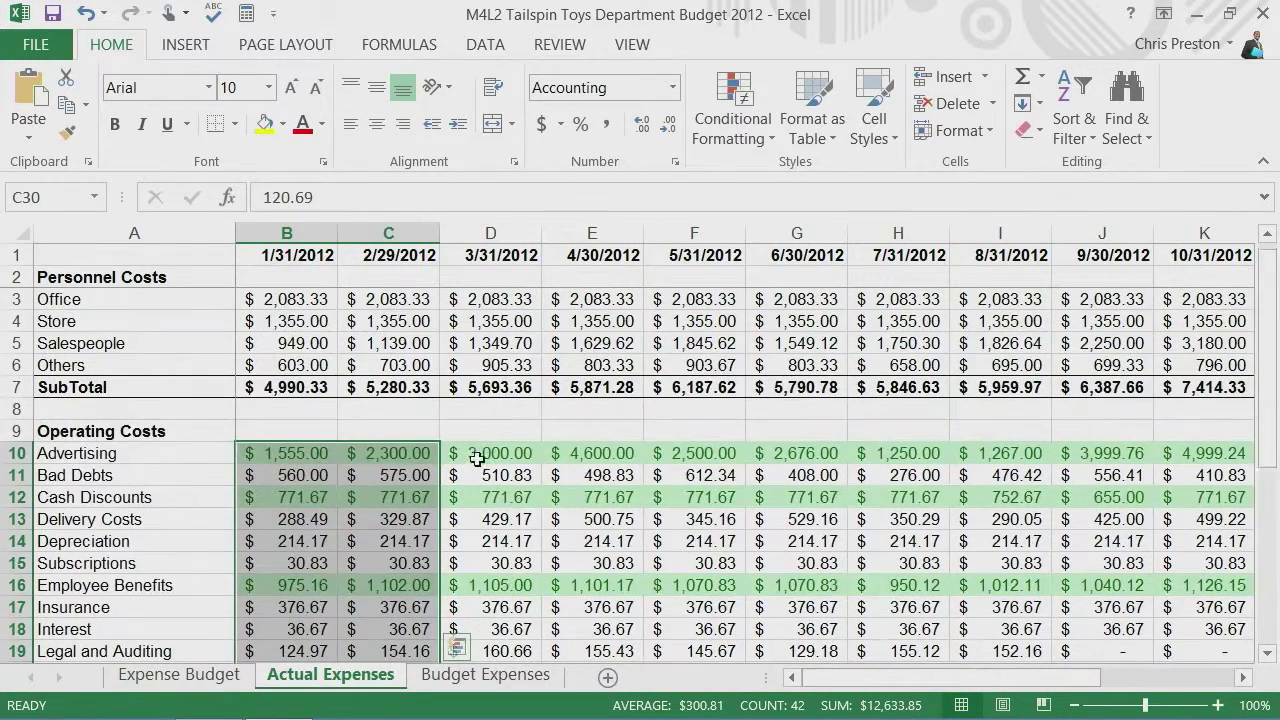
click(288, 409)
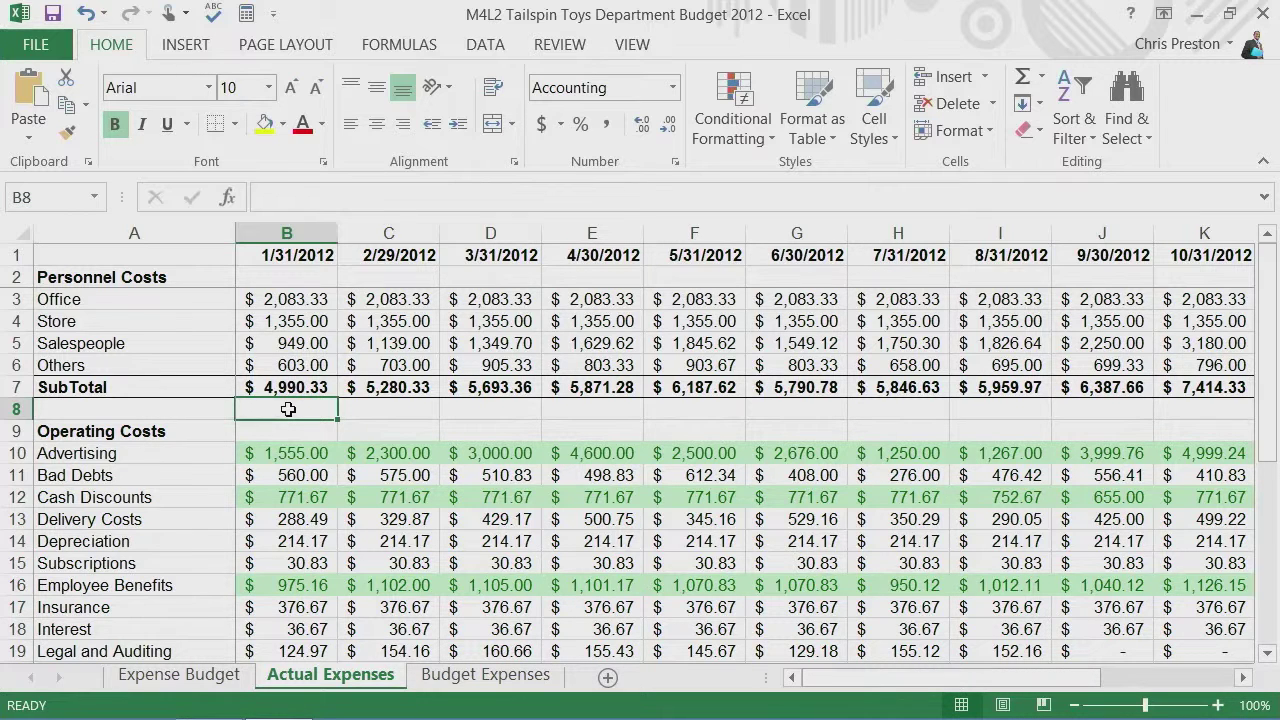
Enter =B7+B31 in B32 to add January's Personnel and Operating Costs subtotals
click(285, 388)
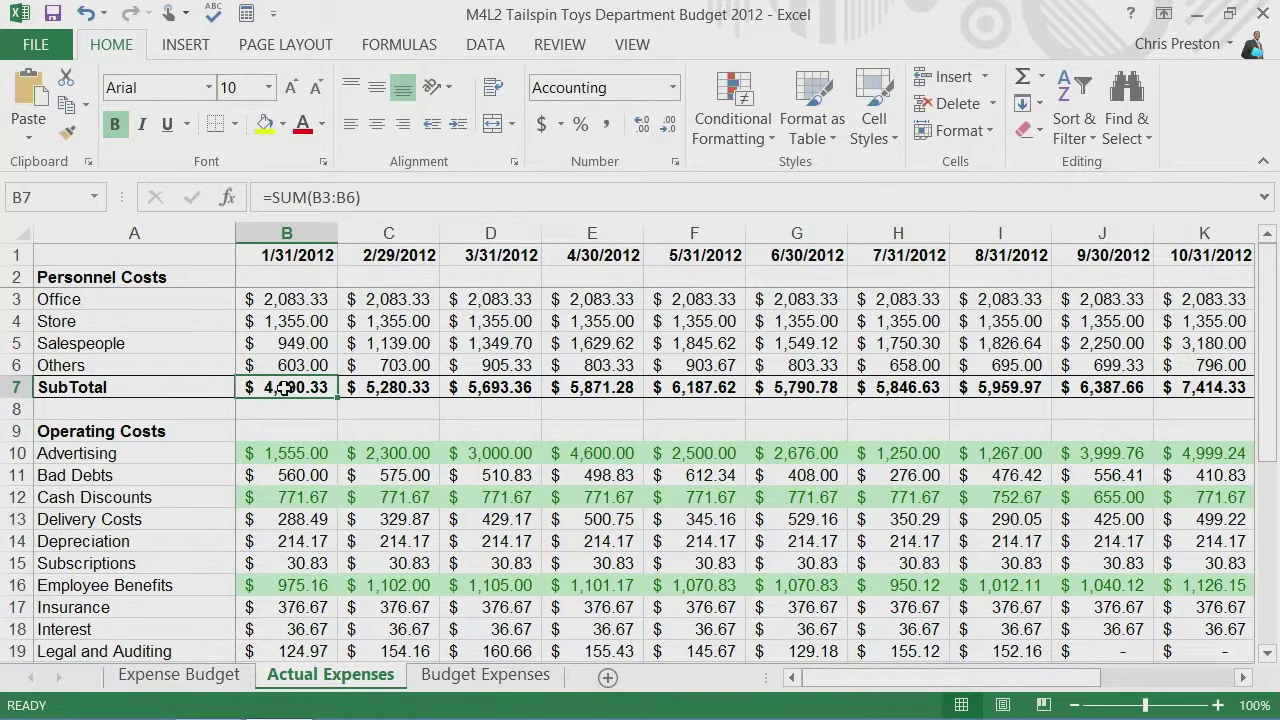
scroll(287, 392, down, 5)
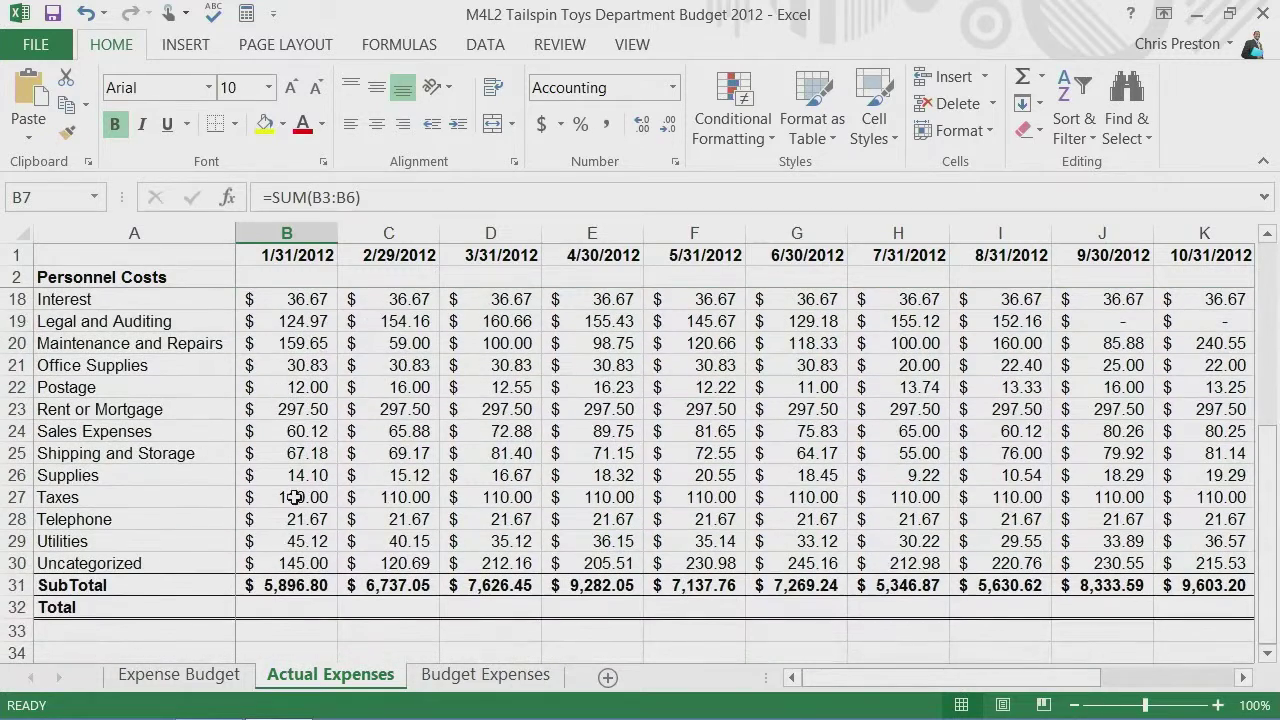
click(312, 585)
click(300, 605)
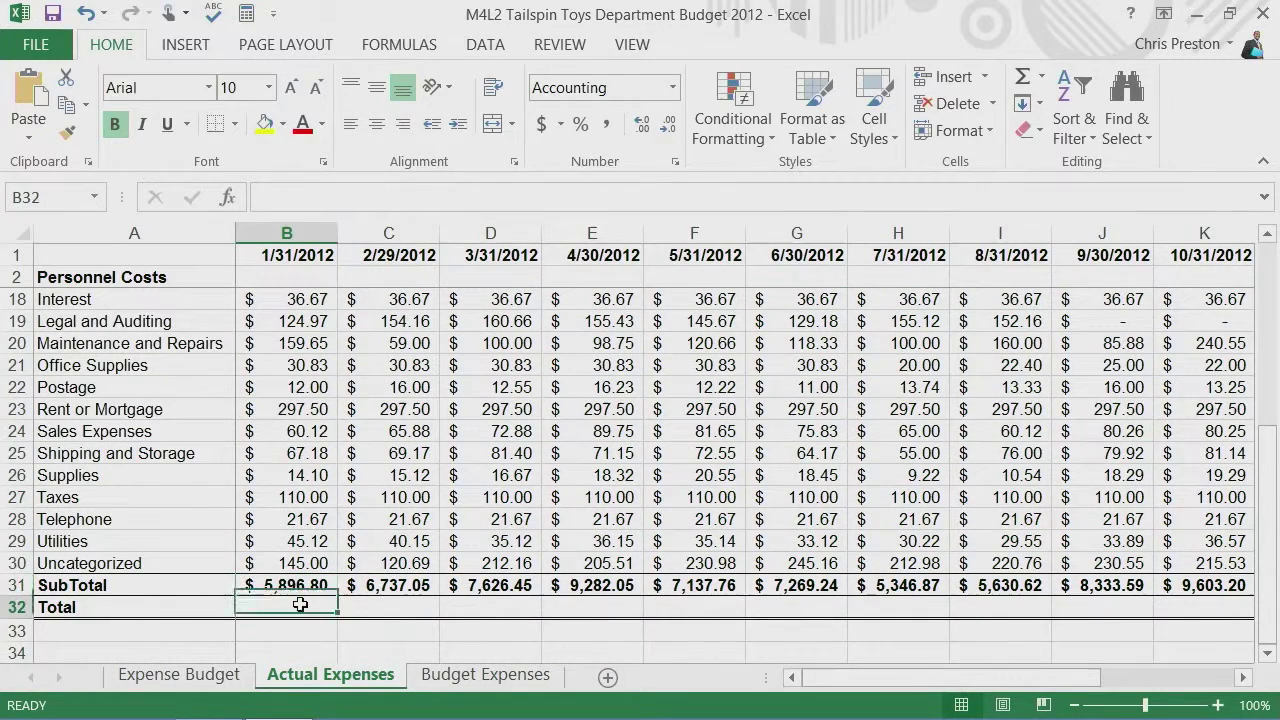
text(=)
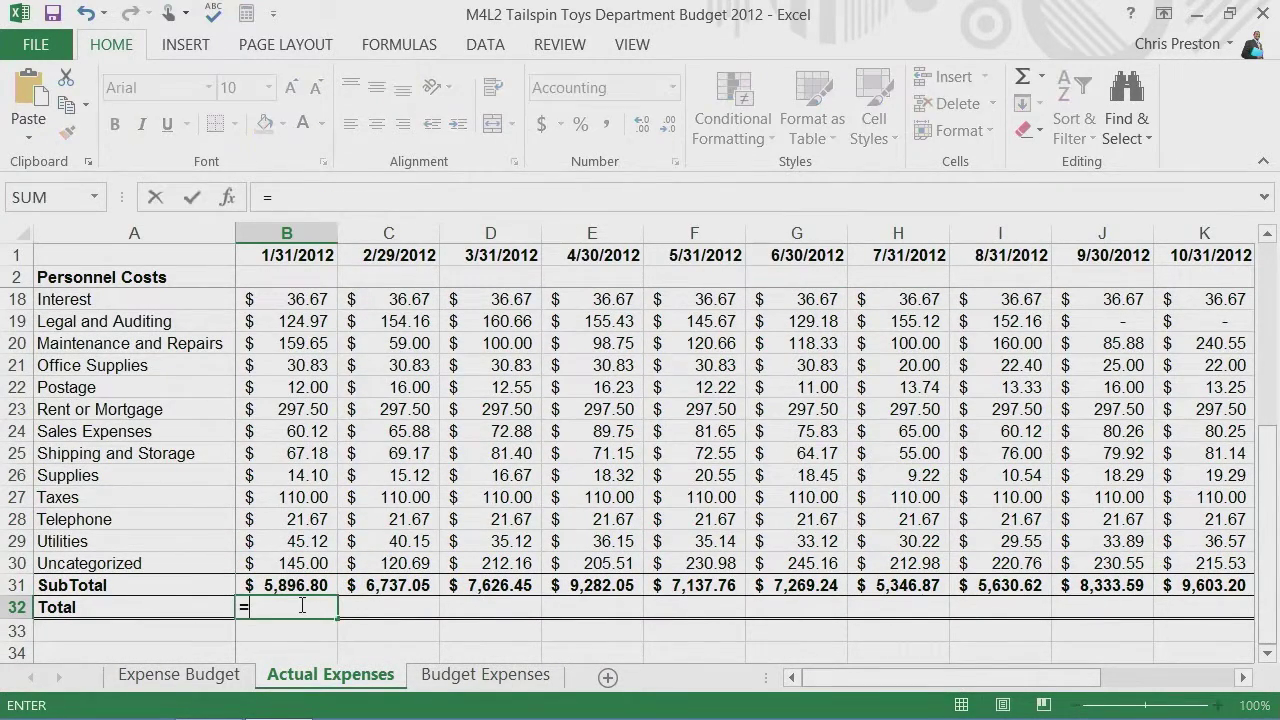
text(b)
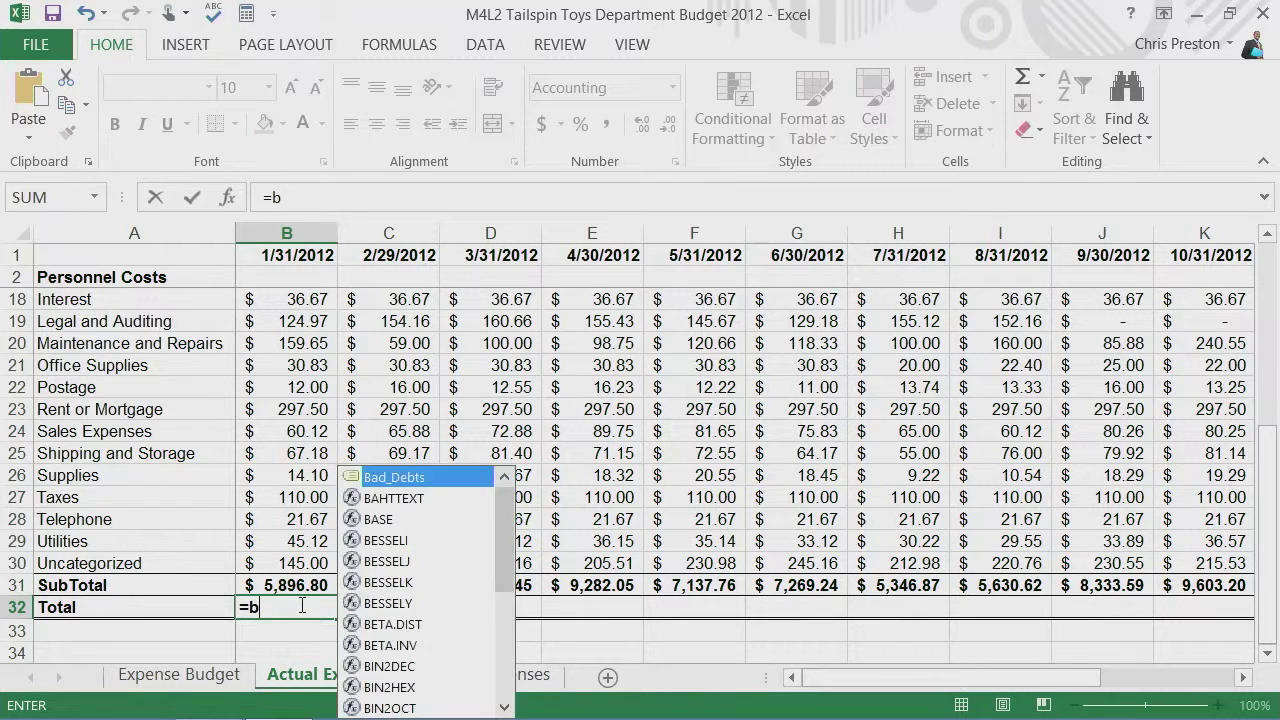
text(7+b31)
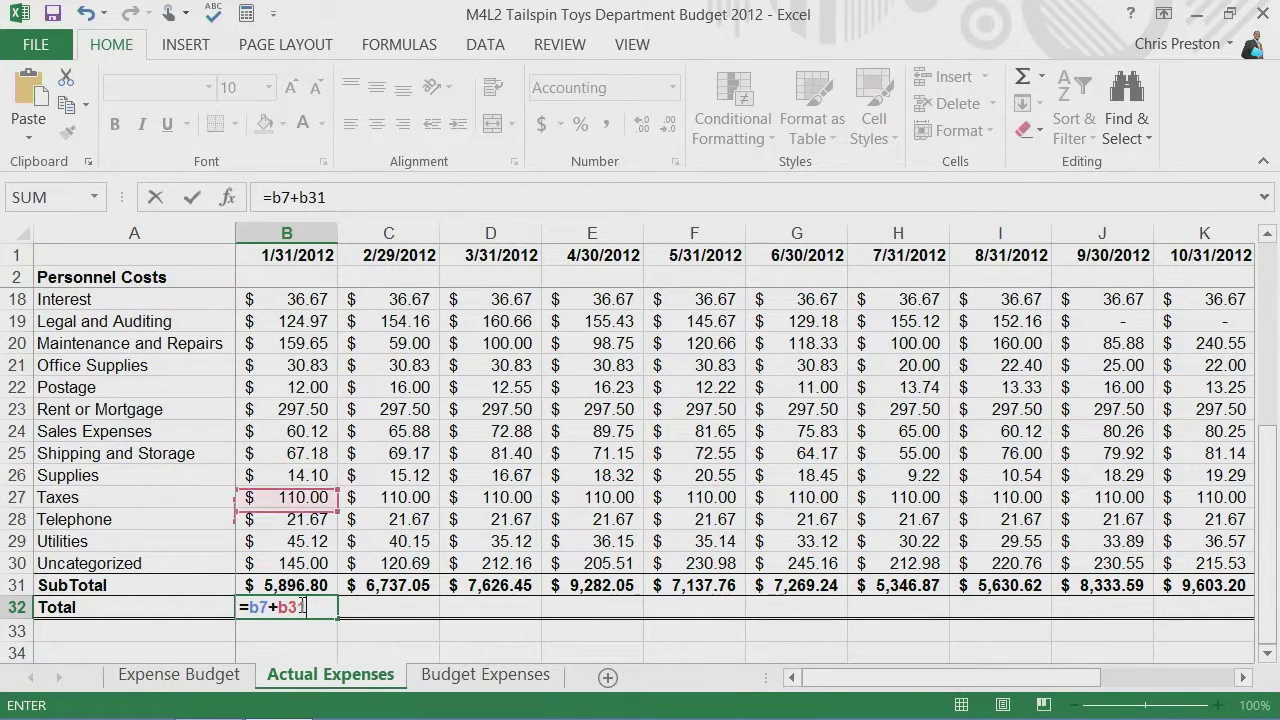
key(Return)
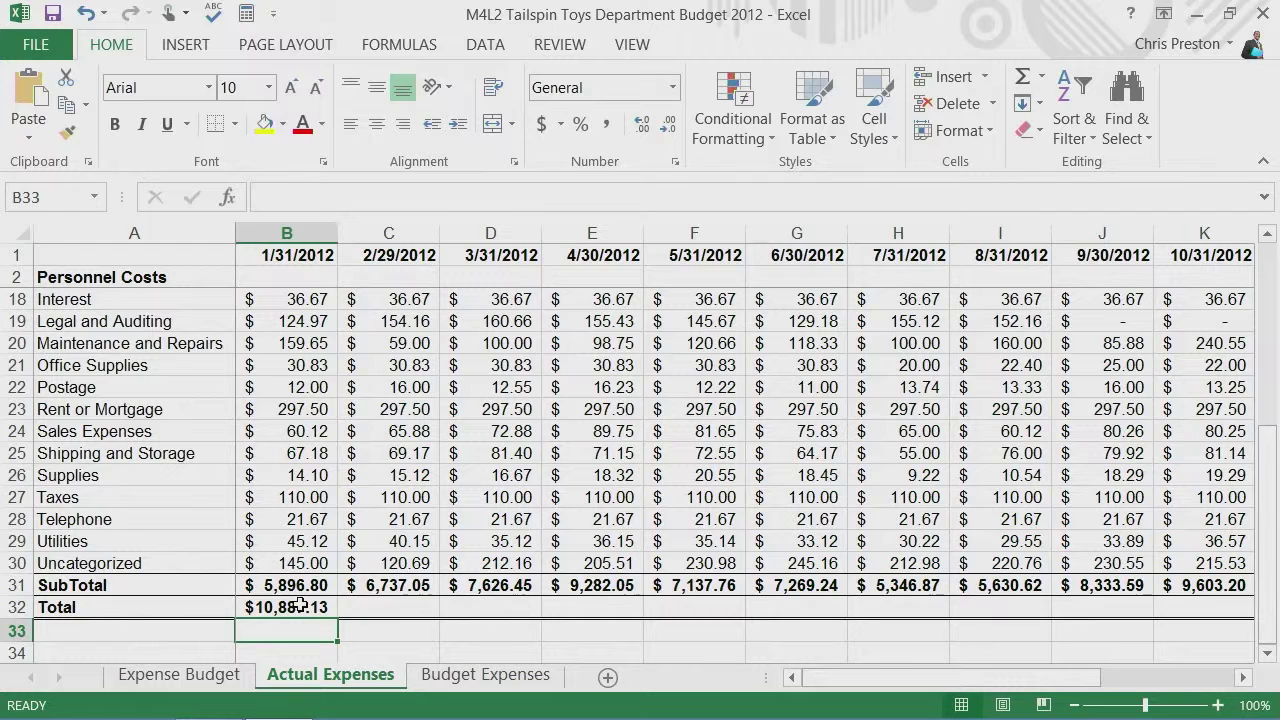
click(302, 606)
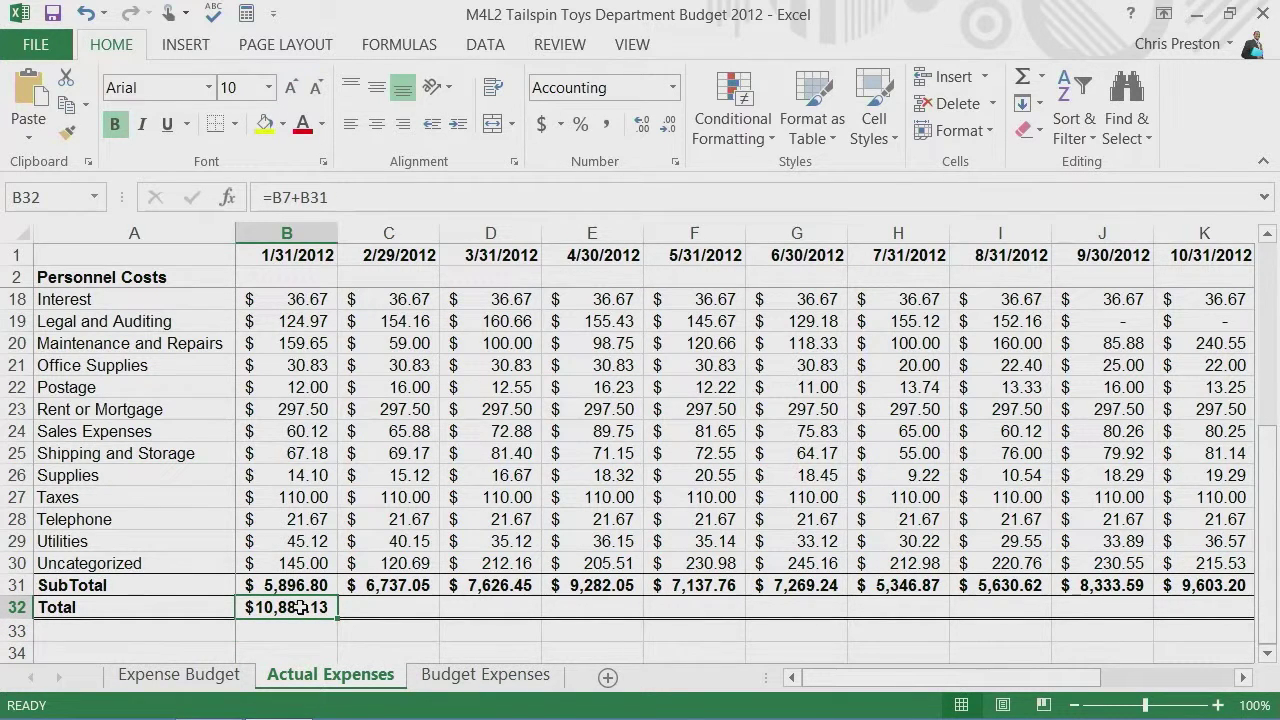
Fill the B32 Total formula right through M32 with Ctrl+R and check F32
drag(1000, 688, 1105, 688)
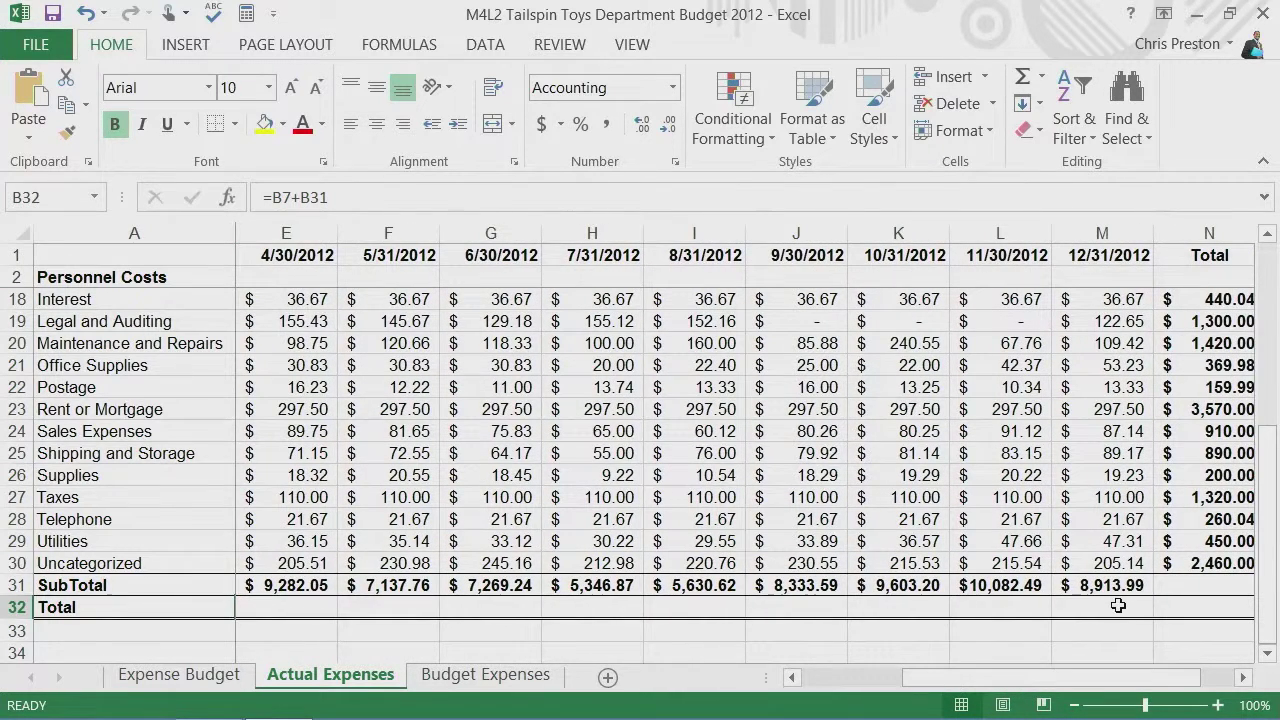
shift+click(1118, 605)
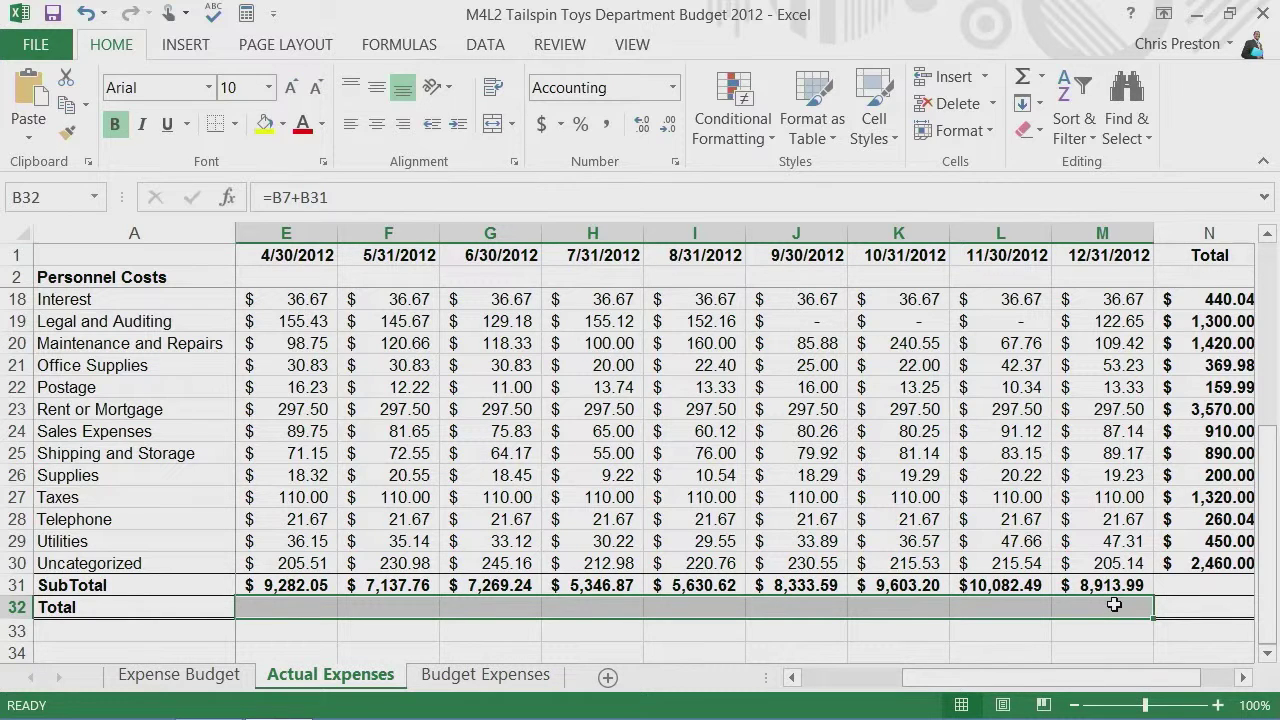
key(ctrl+r)
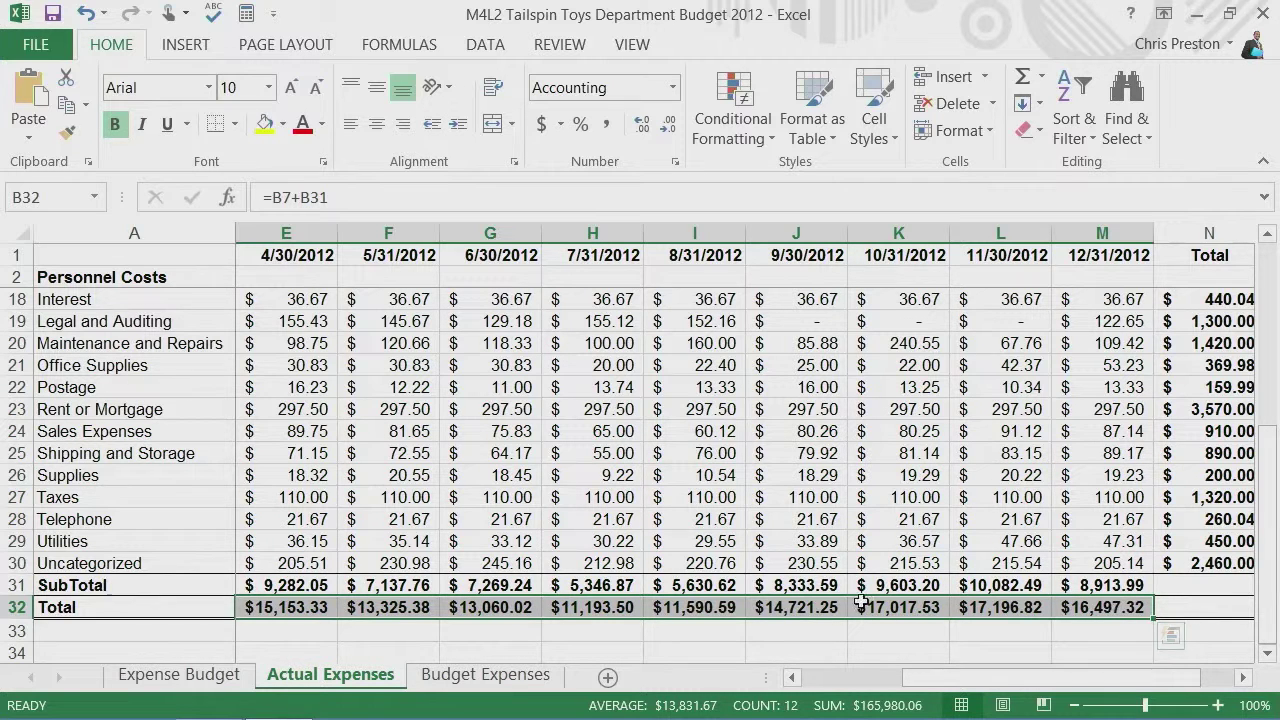
click(390, 607)
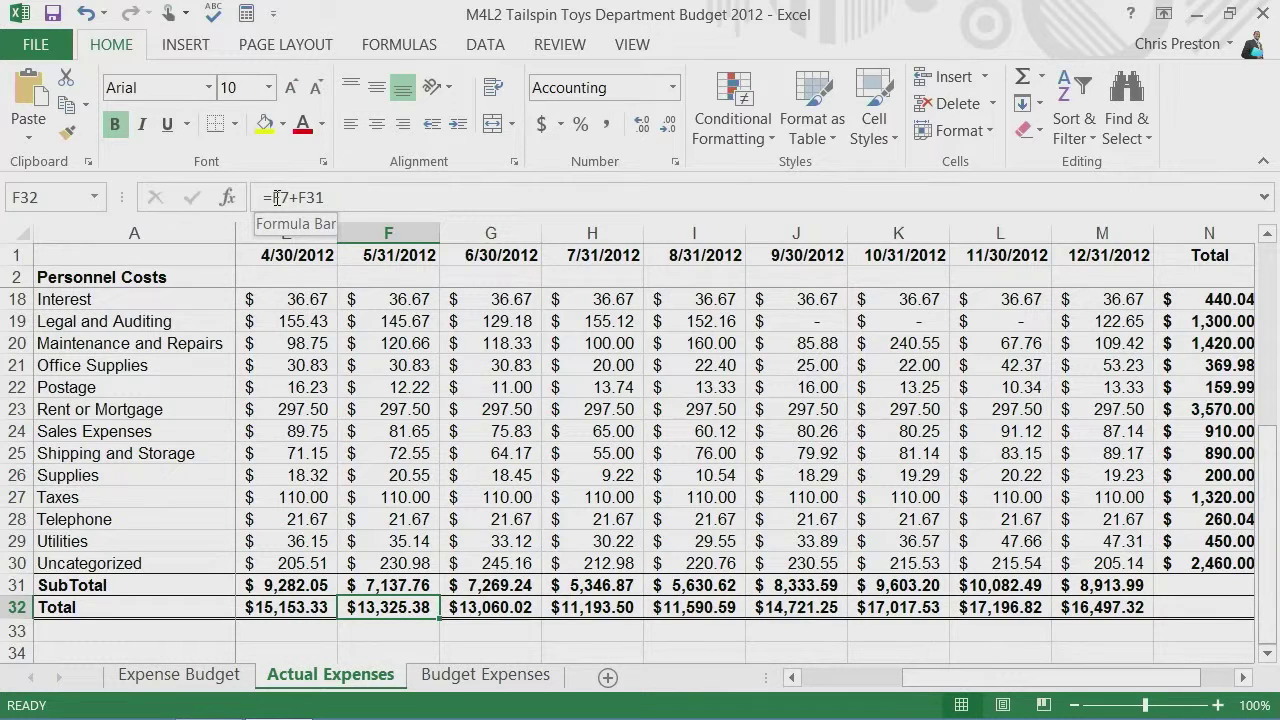
Select the operating-cost block B10:M30 by entering its address in the Name Box
click(818, 684)
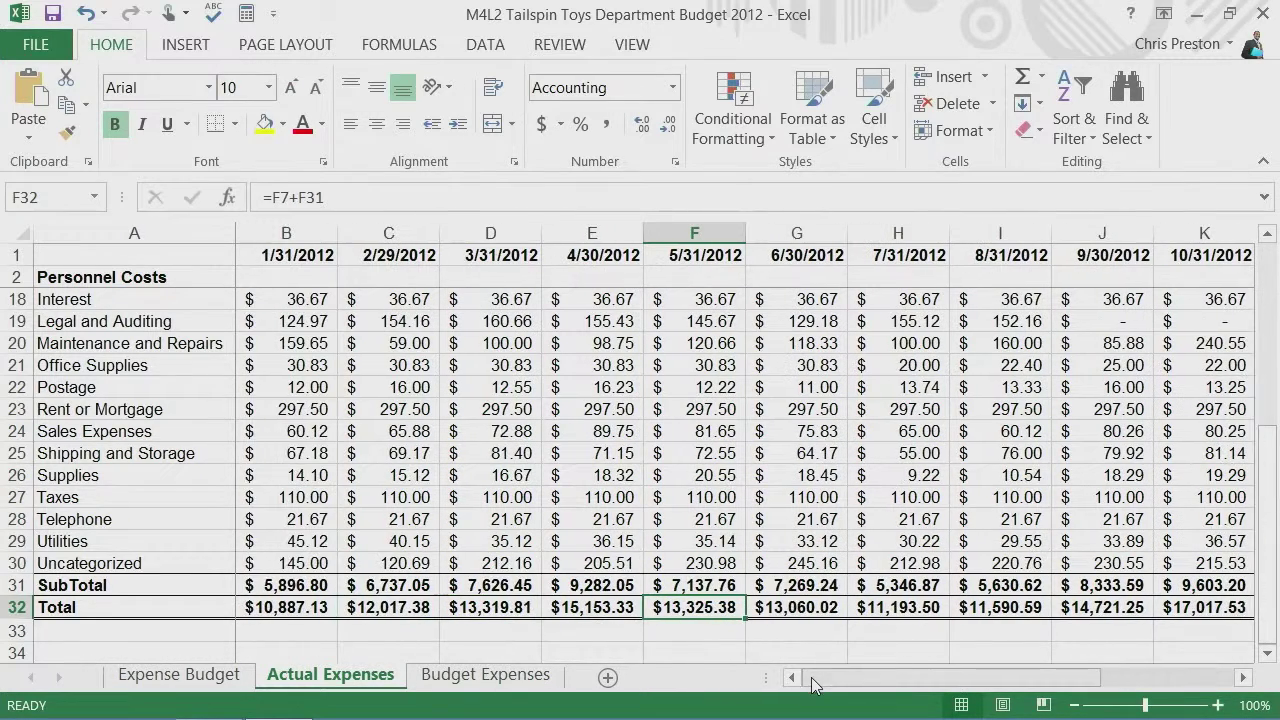
scroll(566, 465, up, 4)
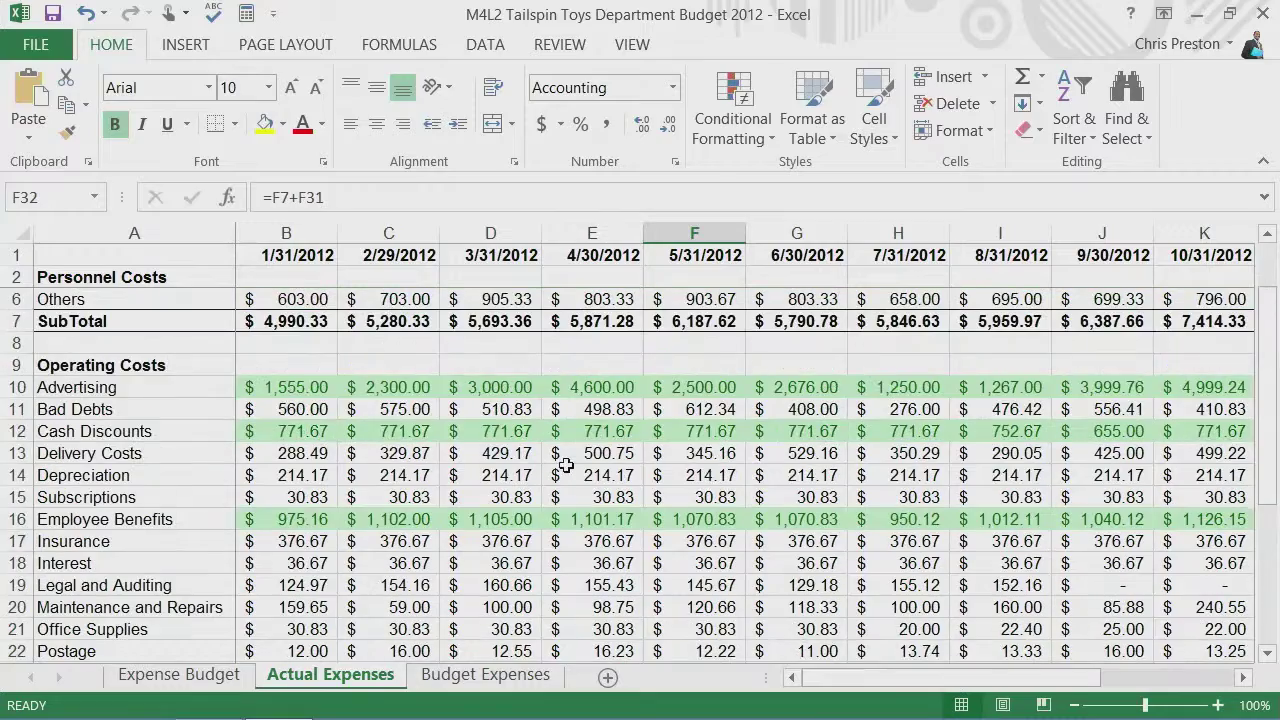
click(298, 386)
scroll(903, 553, down, 4)
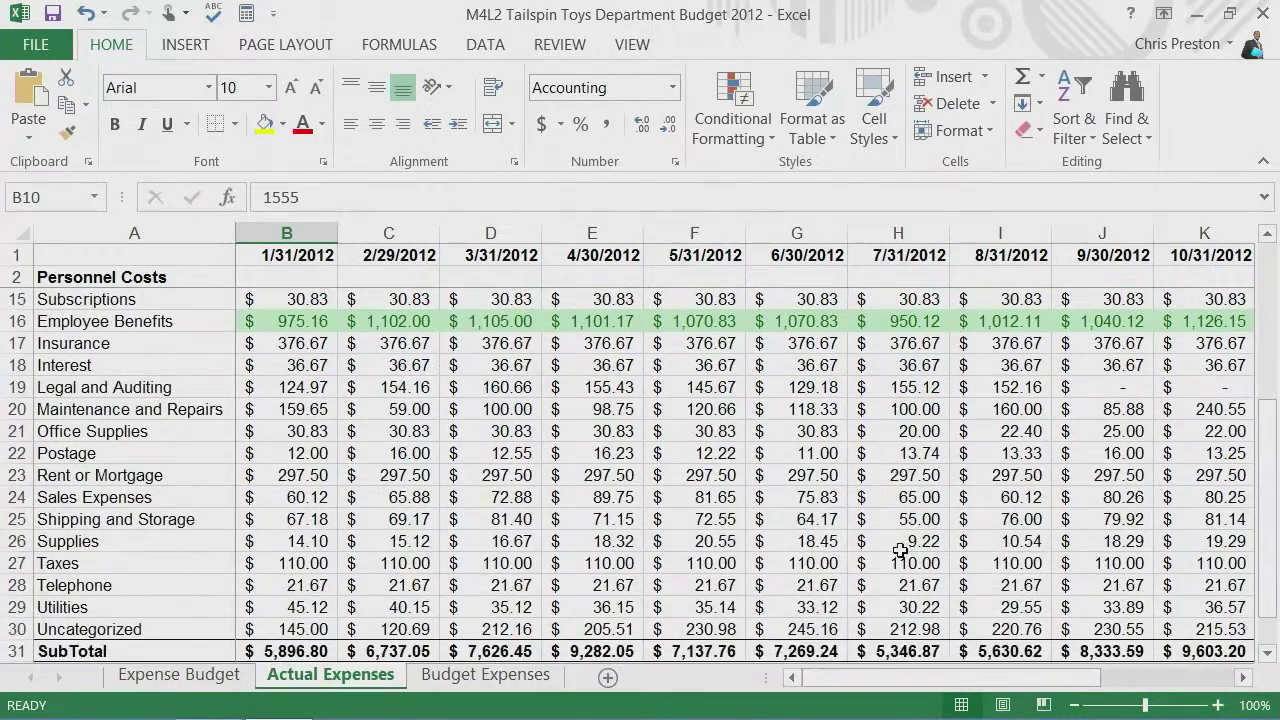
scroll(1040, 612, up, 4)
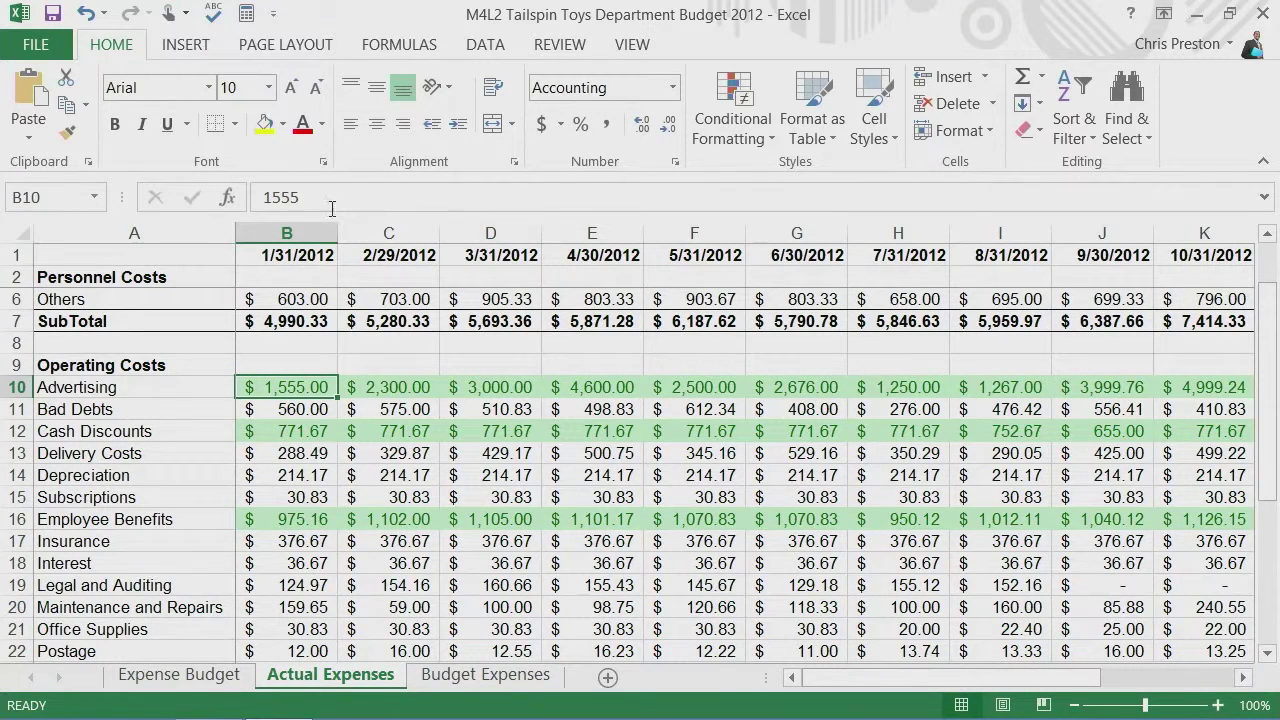
click(53, 199)
key(Escape)
key(Return)
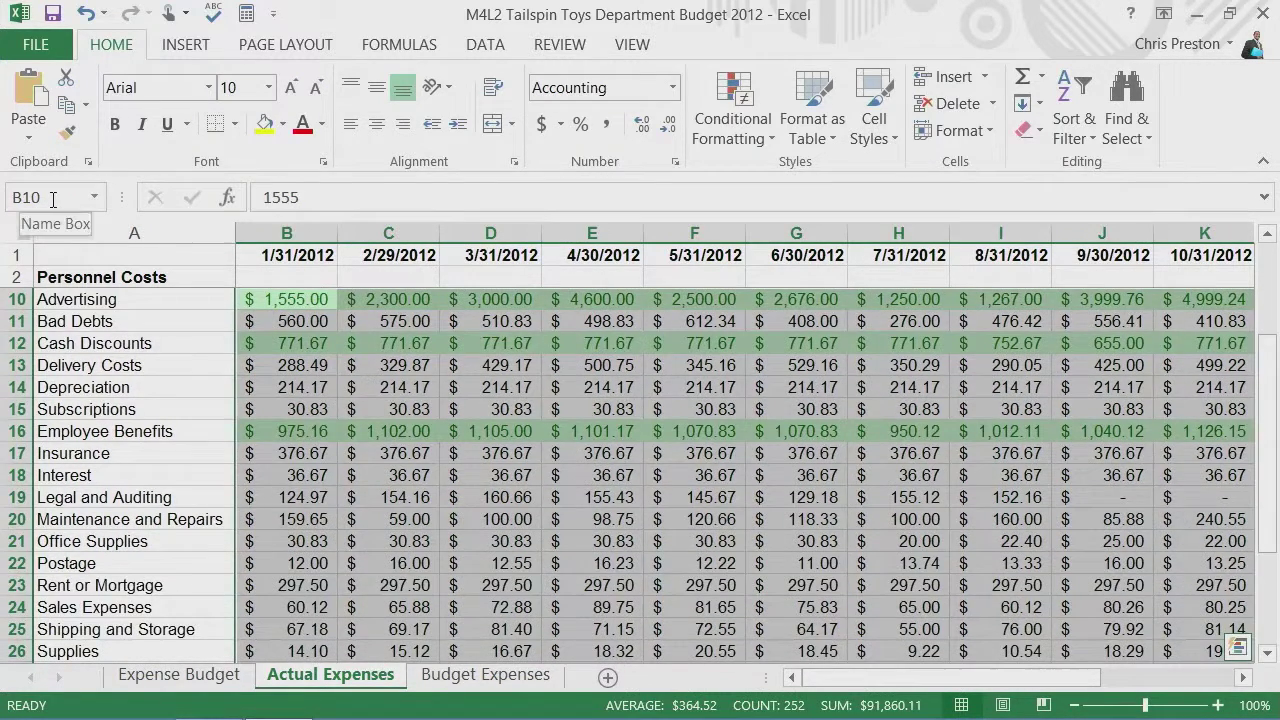
Copy the selected expense figures and add a new blank worksheet, Sheet1
right_click(613, 221)
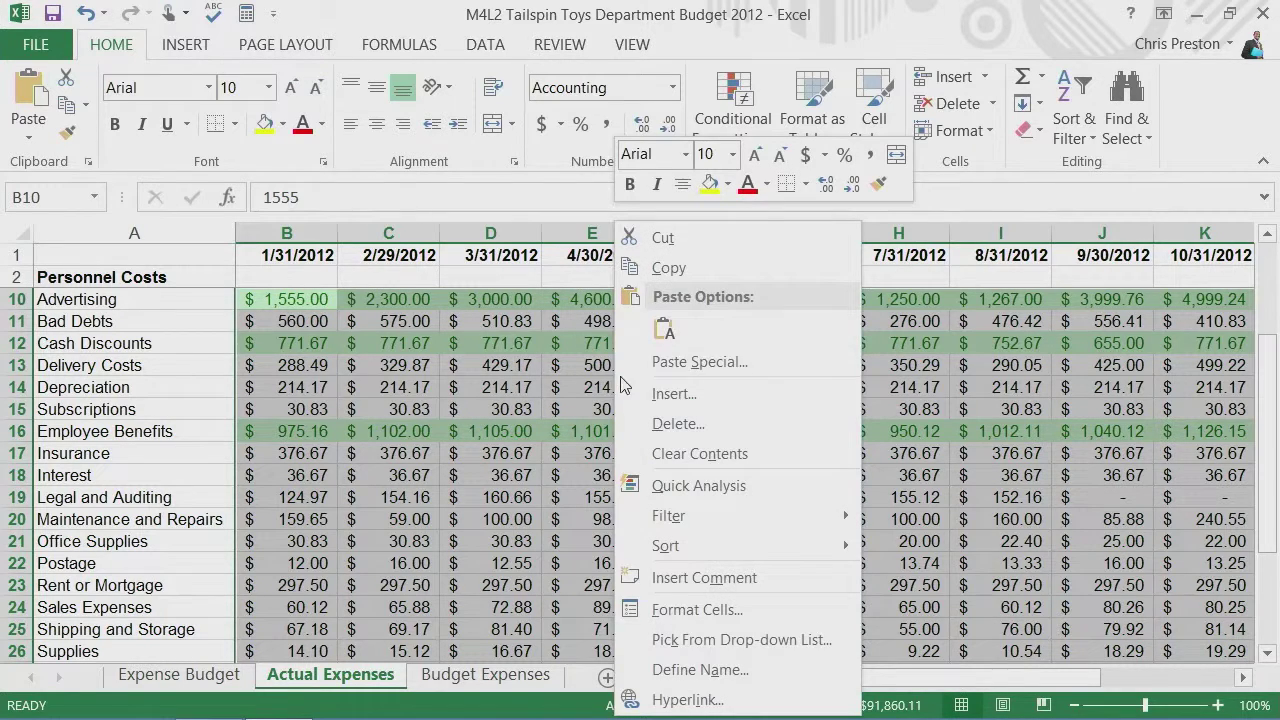
click(669, 268)
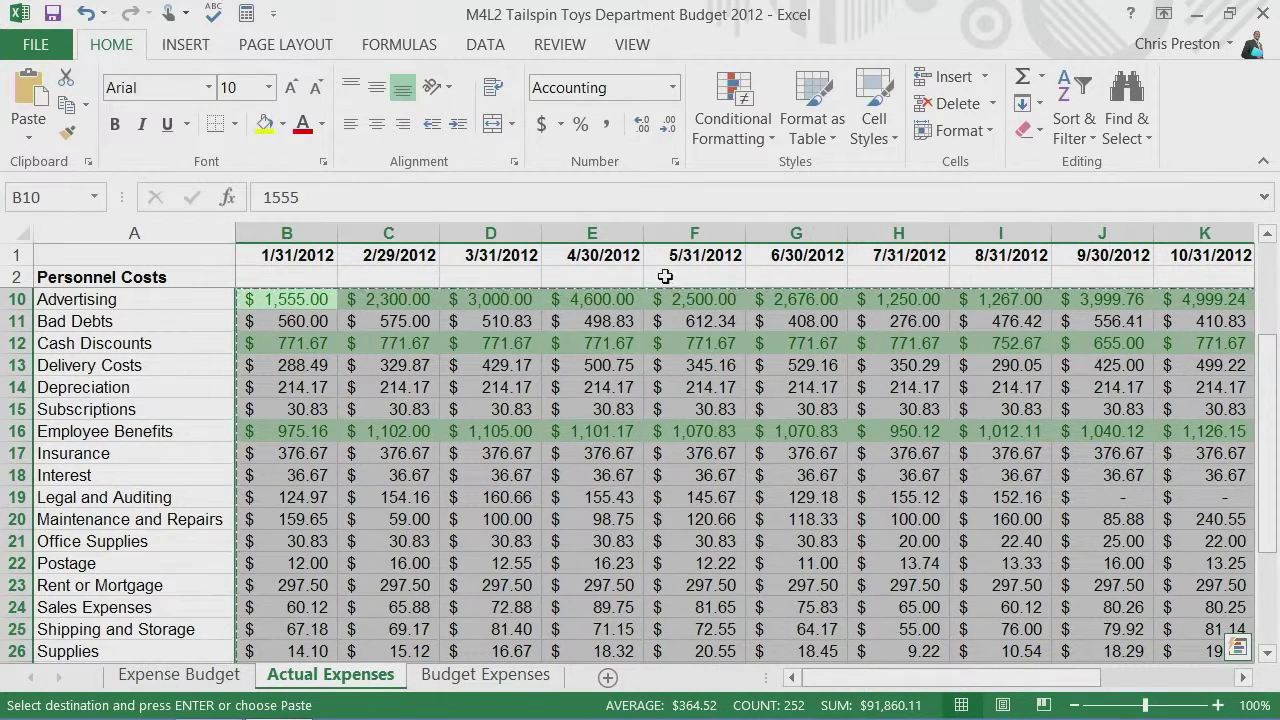
click(607, 679)
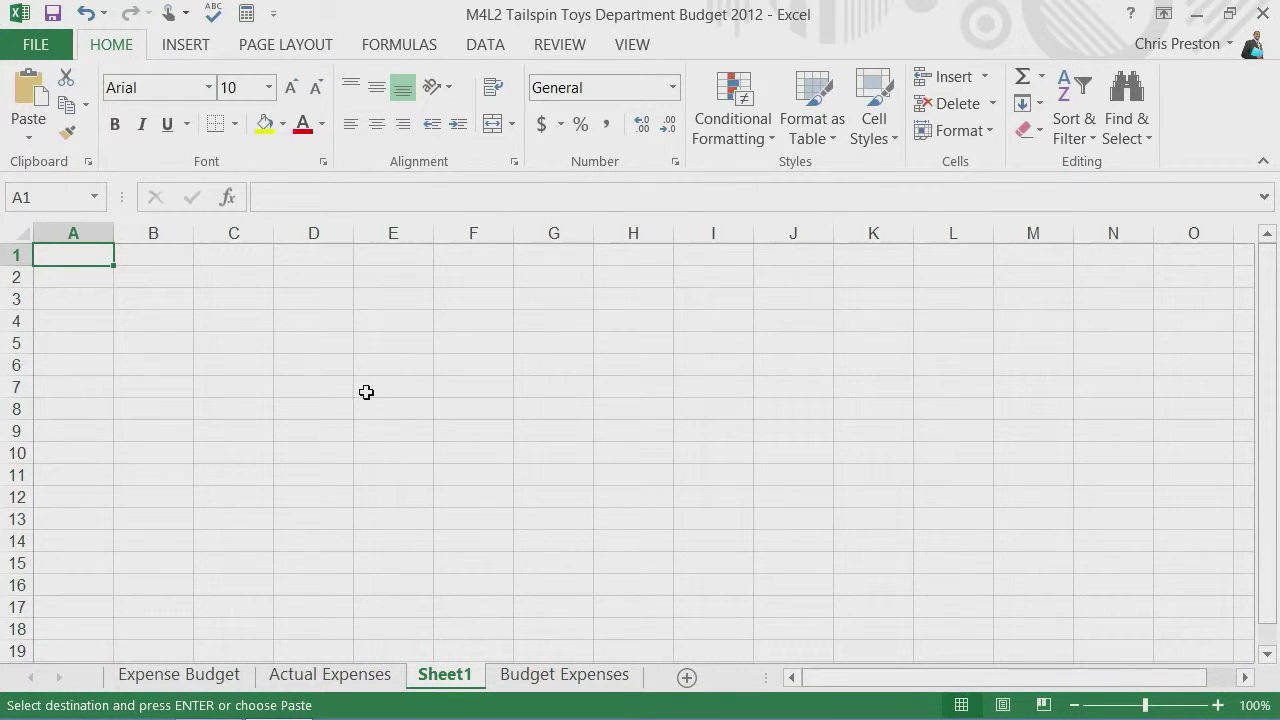
Paste the copied figures transposed at A1 of Sheet1 and AutoFit columns A through U
right_click(99, 259)
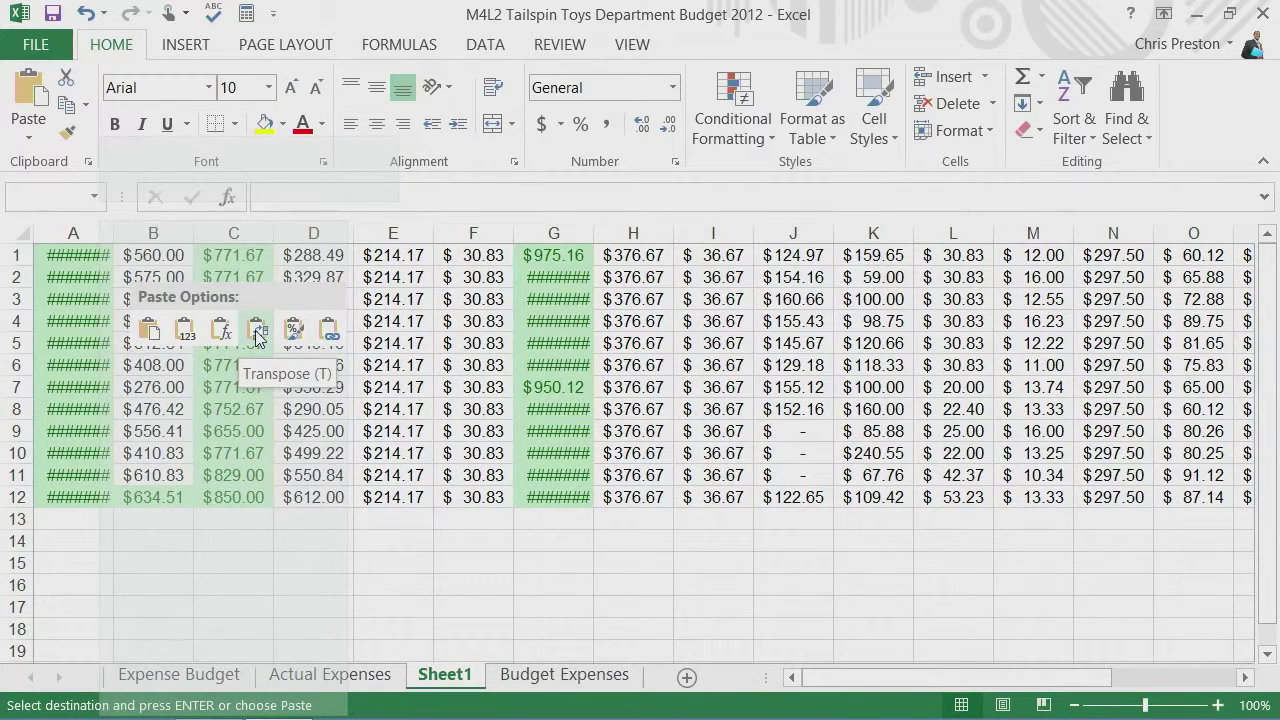
click(256, 334)
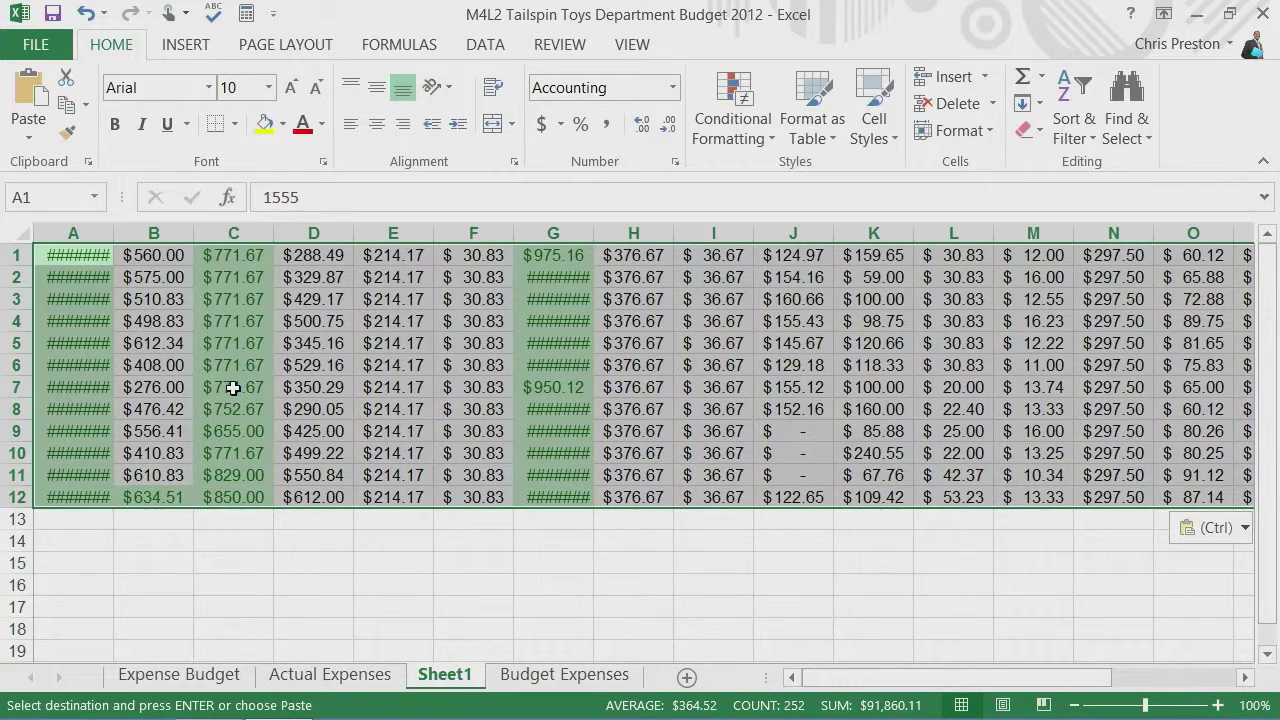
click(99, 228)
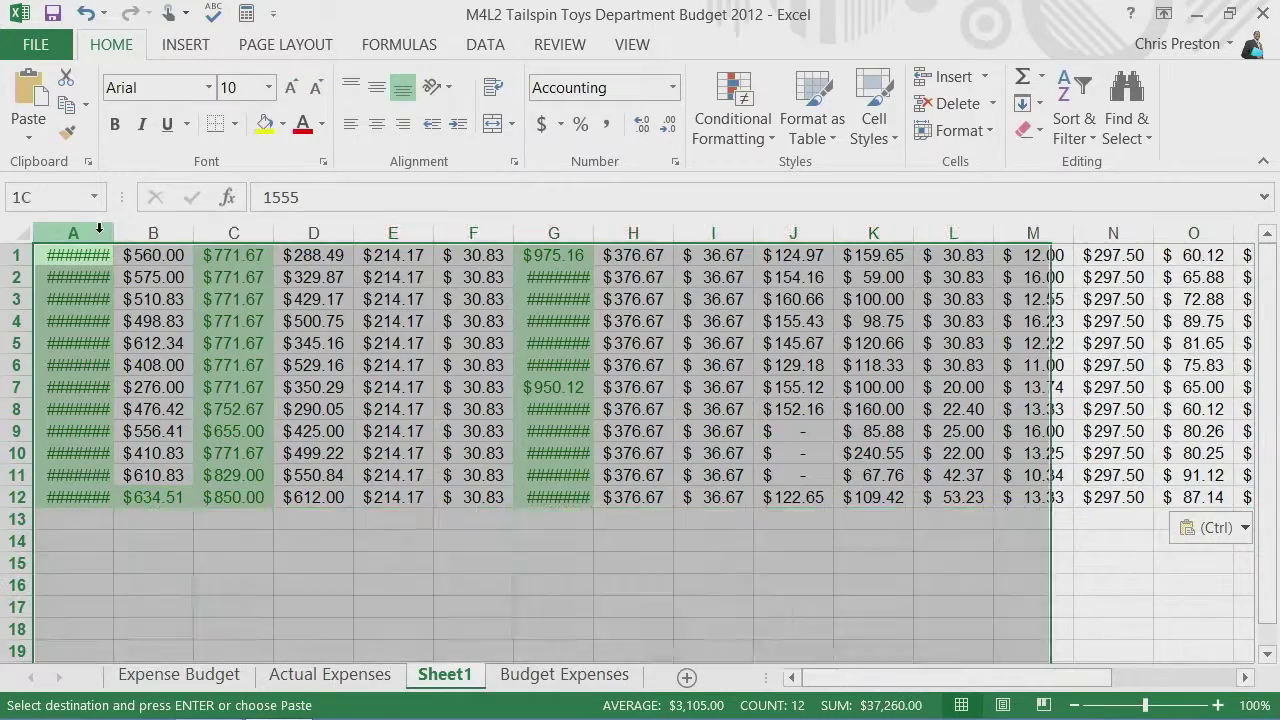
drag(1103, 680, 1196, 678)
mouse_move(1180, 692)
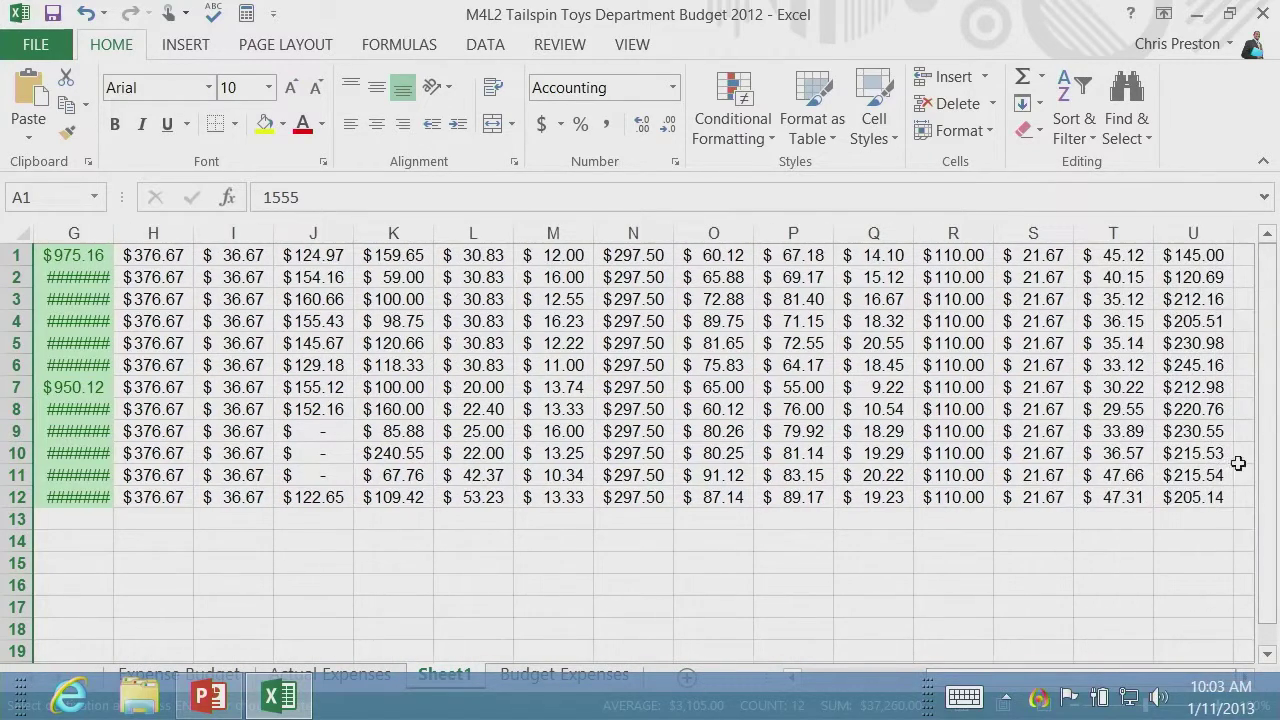
shift+click(1201, 228)
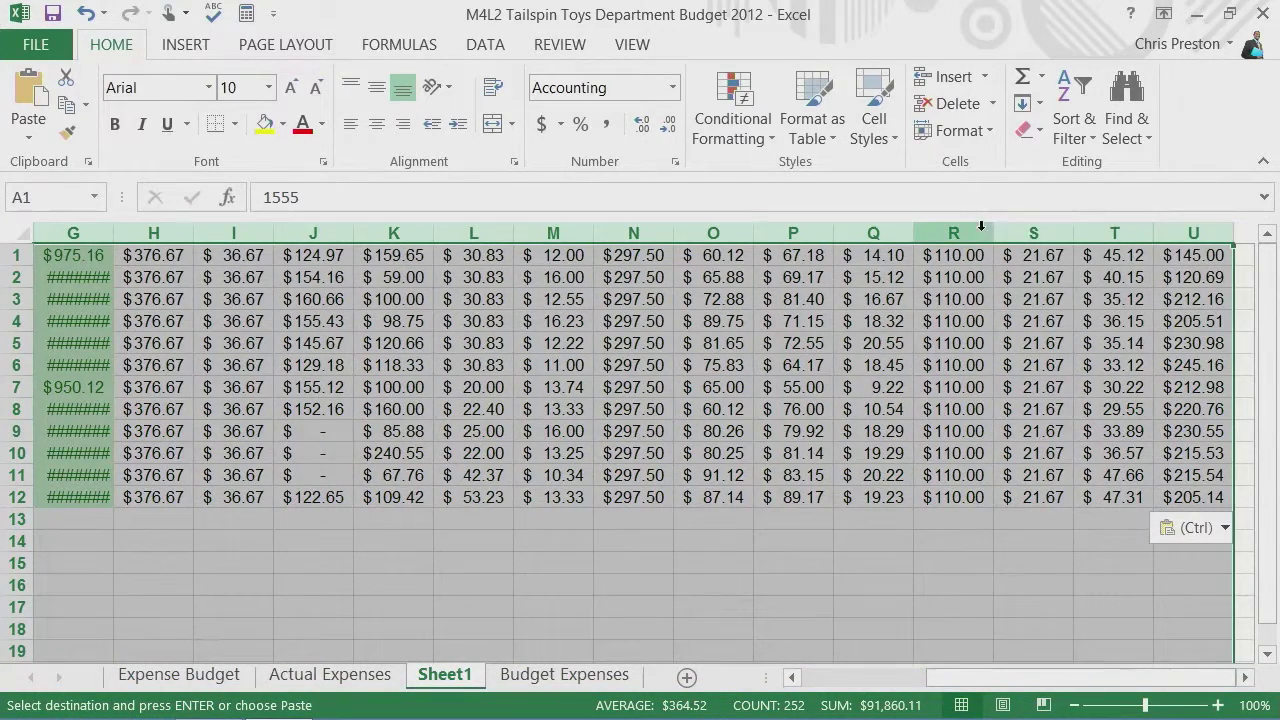
double_click(993, 232)
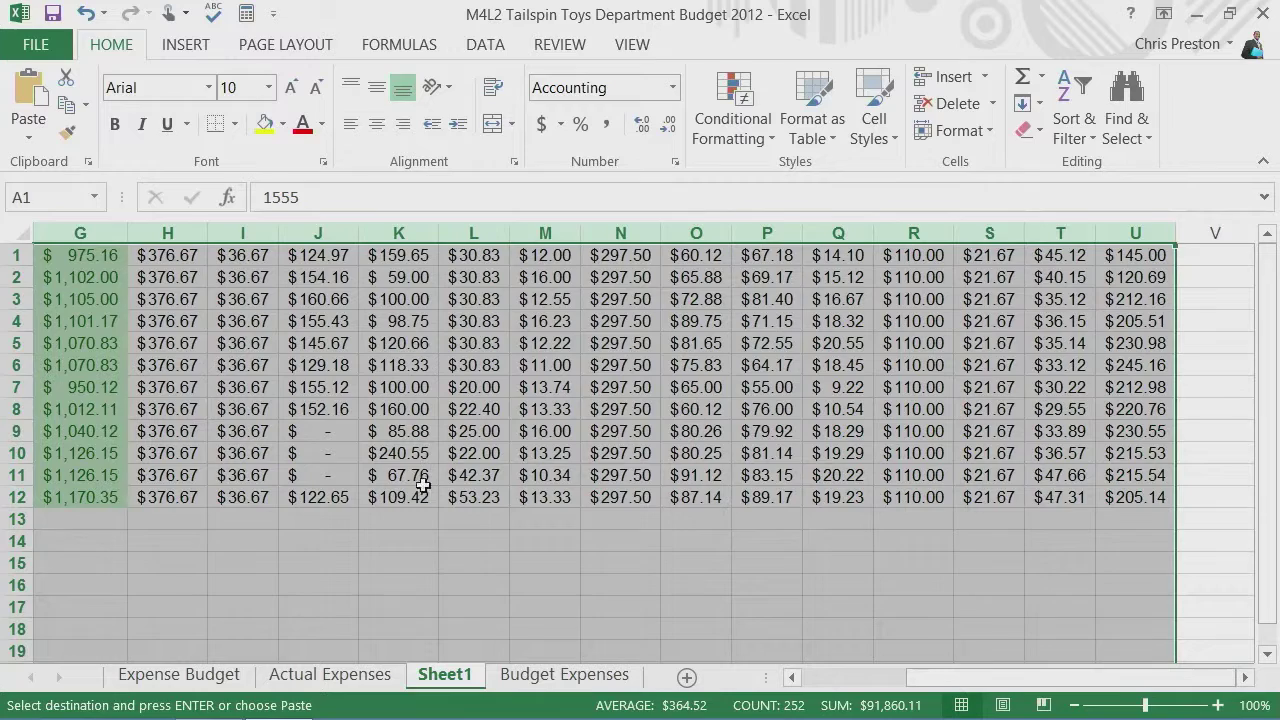
click(835, 677)
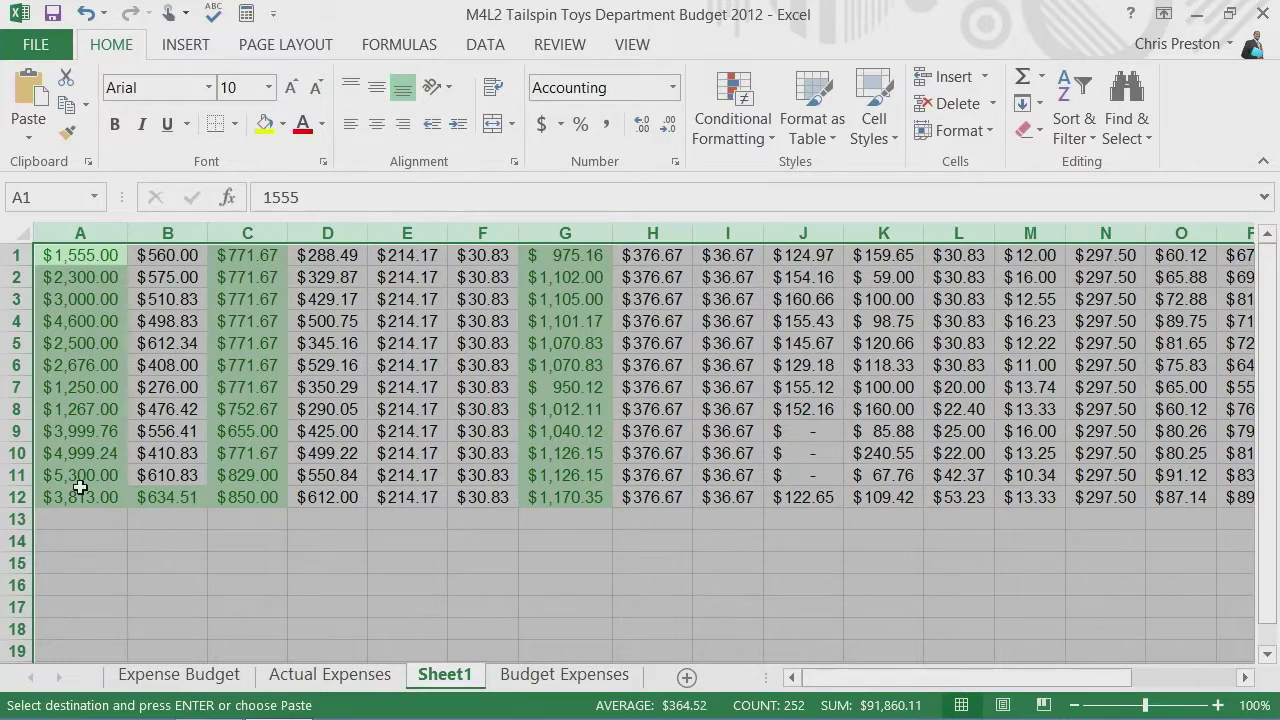
Return to the Actual Expenses sheet and clear the copied range selection
click(238, 676)
click(326, 676)
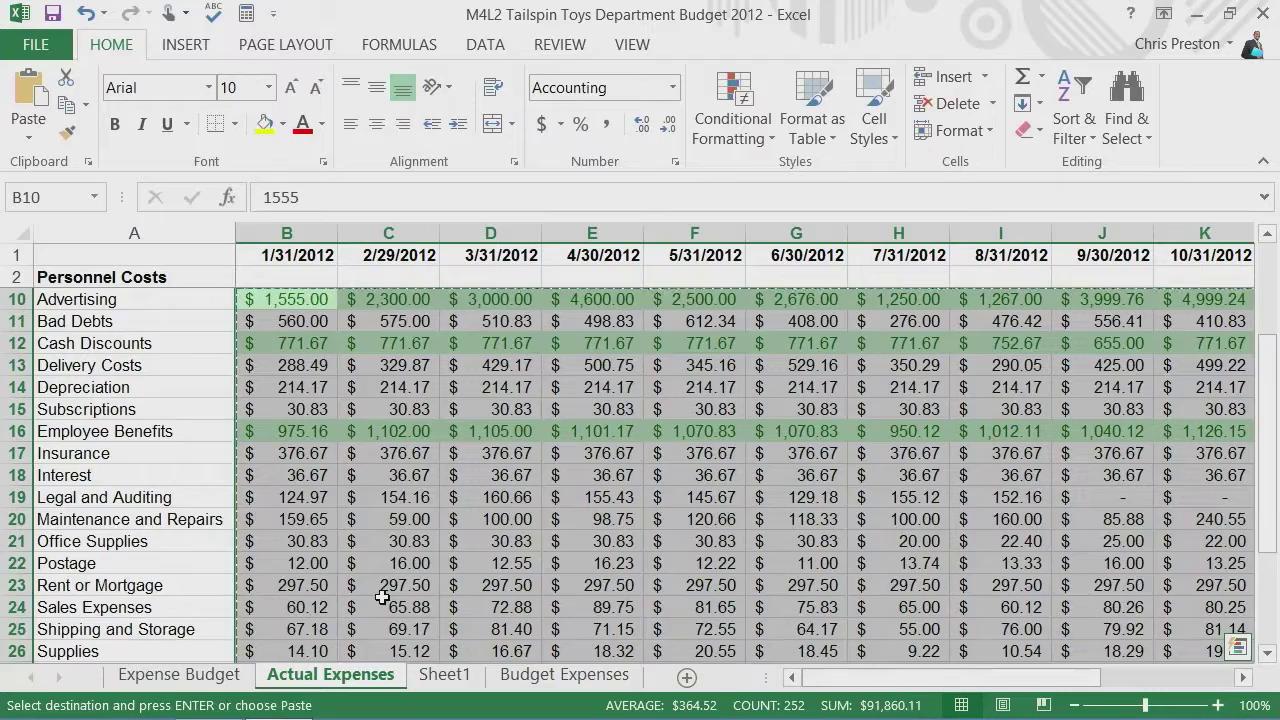
click(386, 387)
Group Personnel Costs rows 3–6 (Office through Others) into a collapsible outline
scroll(380, 405, up, 3)
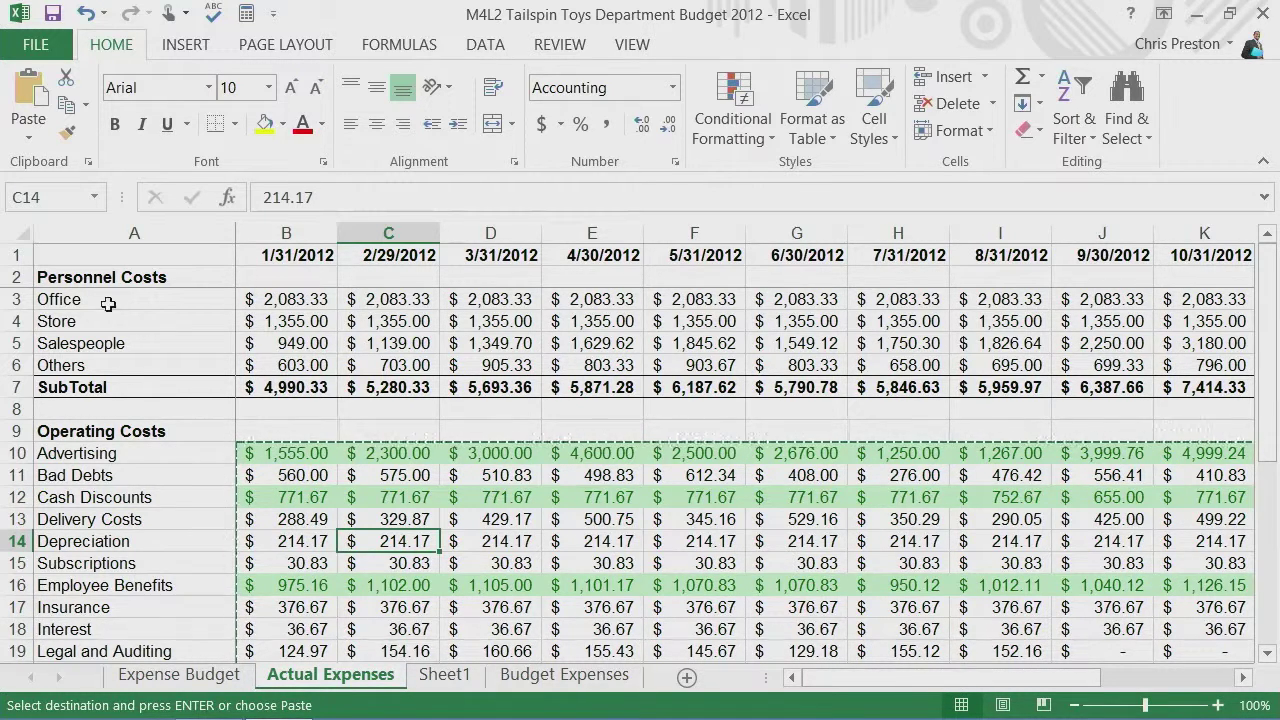
drag(16, 299, 18, 365)
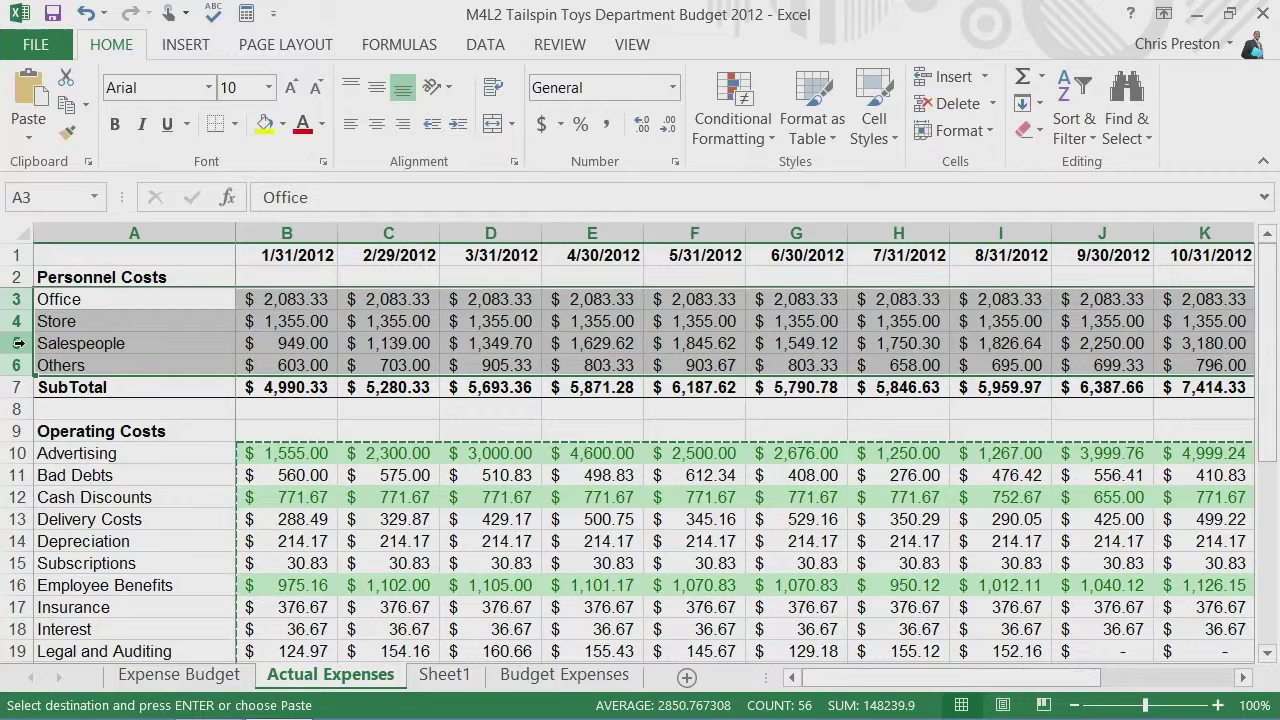
click(485, 50)
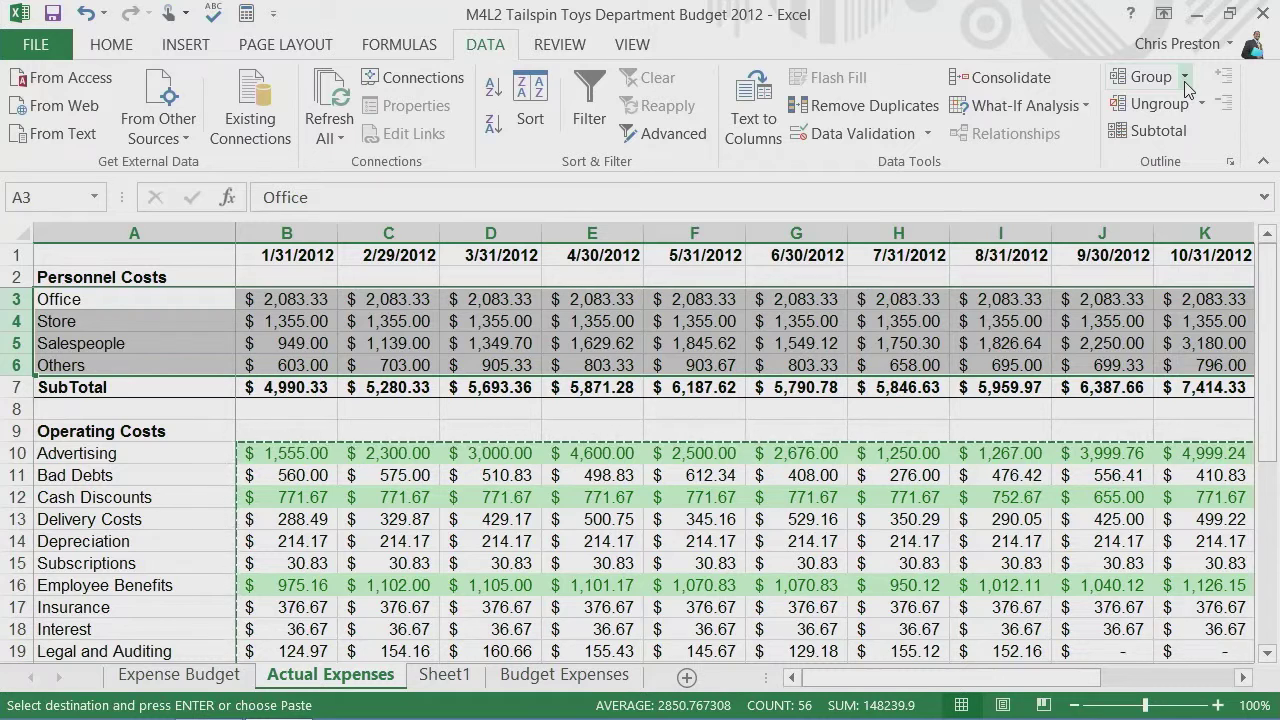
click(1150, 80)
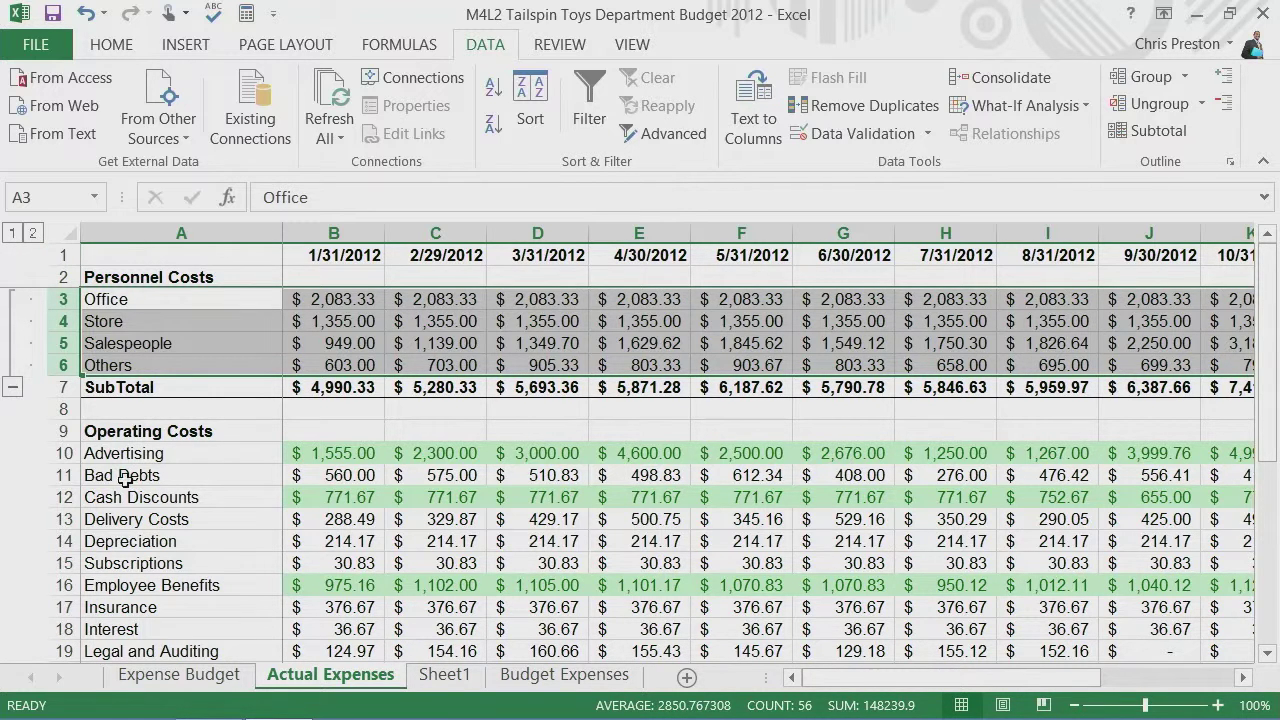
Select the Operating Costs rows 10–30, Advertising through Uncategorized
click(57, 453)
scroll(88, 475, down, 5)
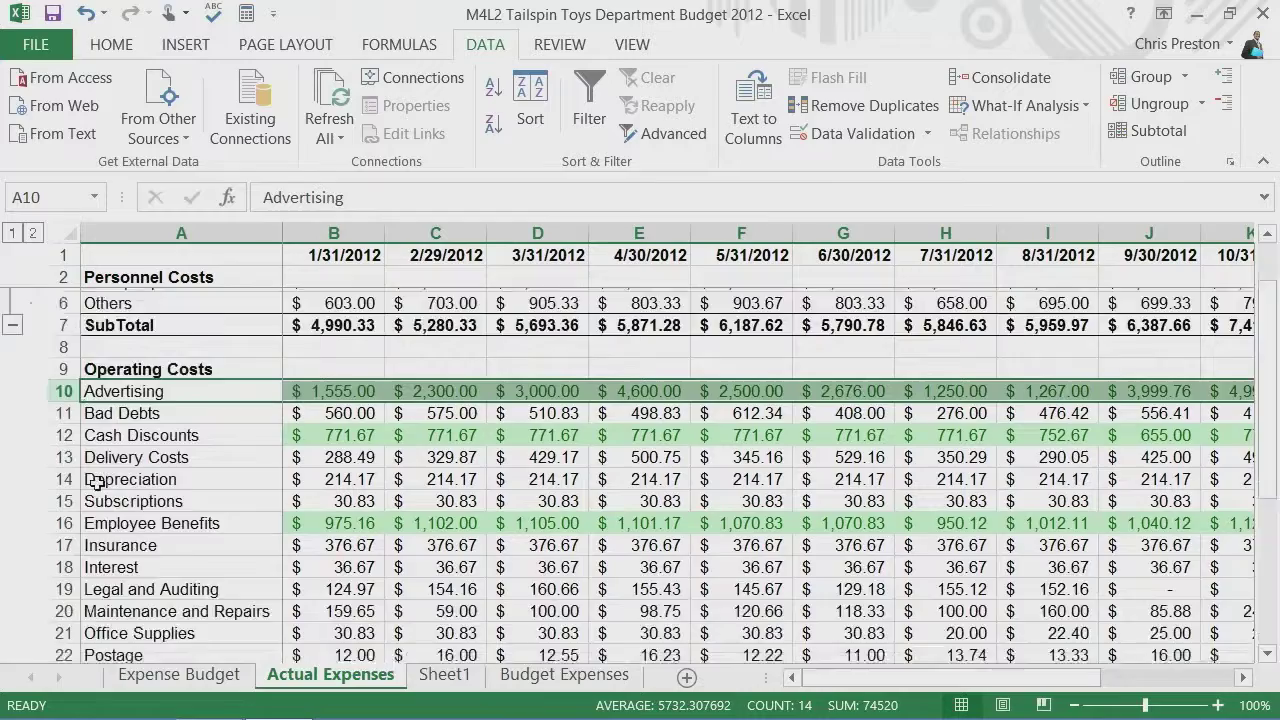
scroll(91, 480, down, 1)
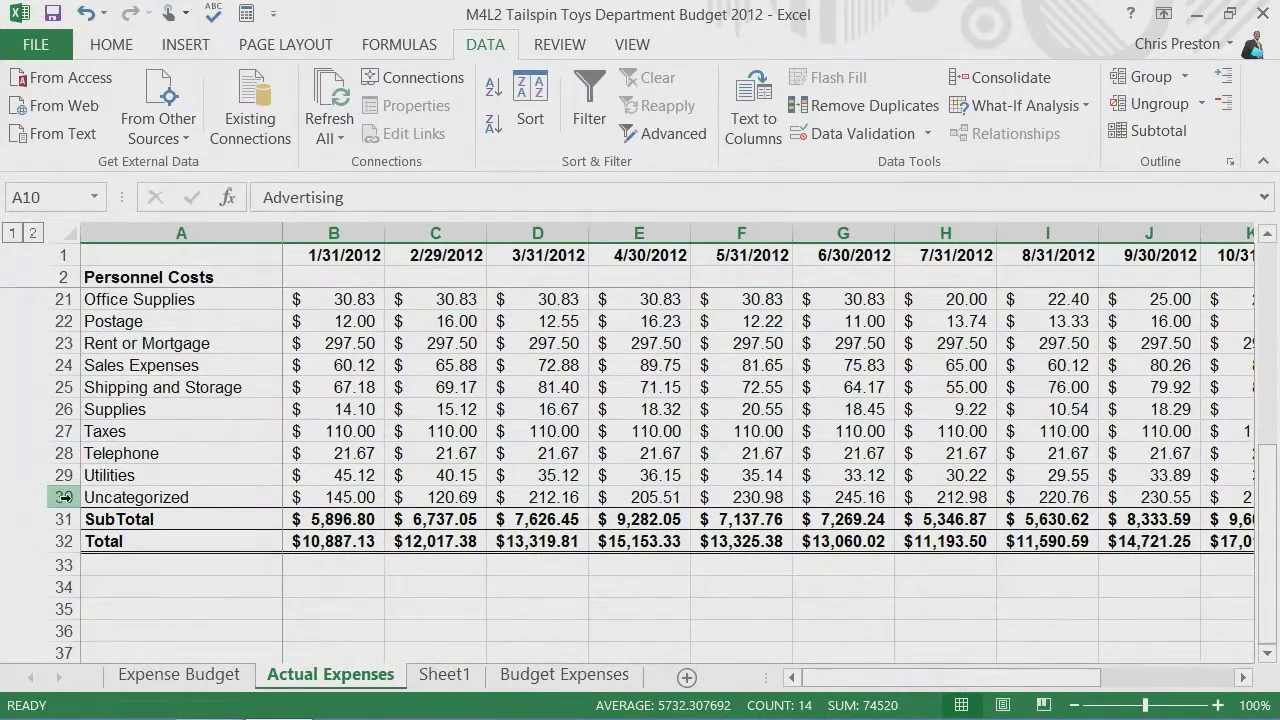
shift+click(63, 497)
Group the Operating Costs rows 10–30 into a collapsible outline
click(1138, 77)
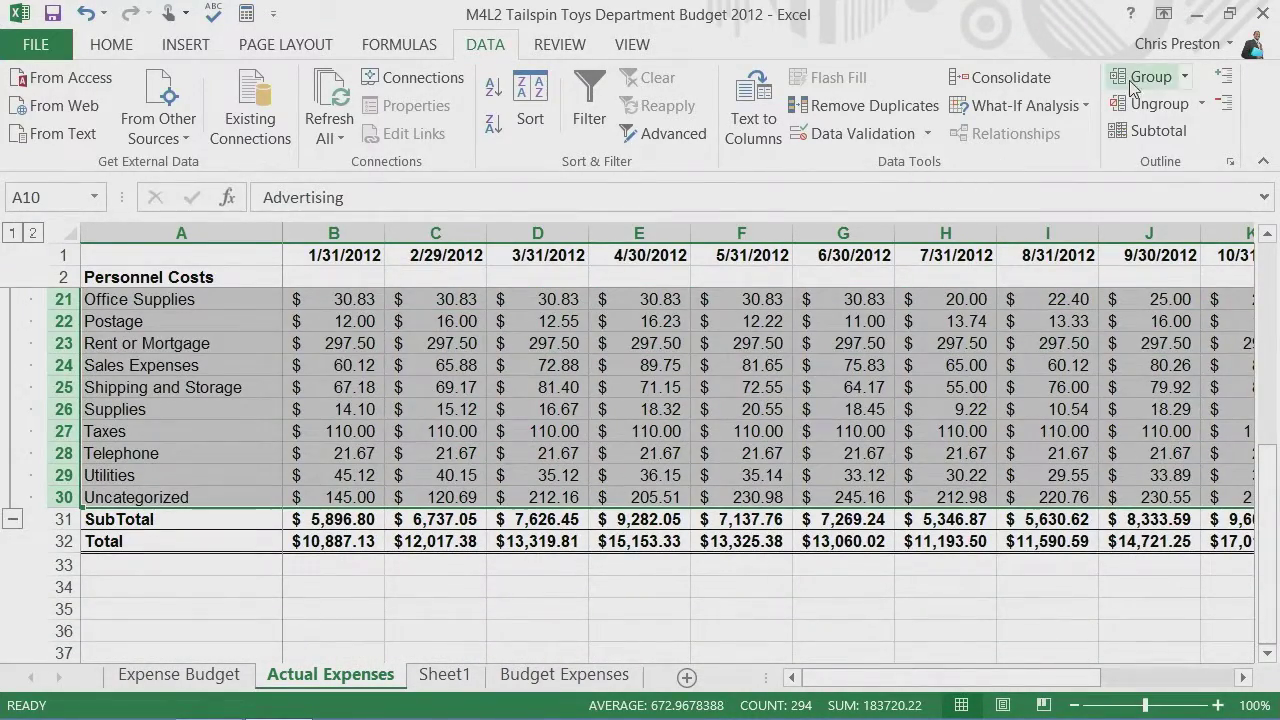
scroll(63, 418, up, 3)
scroll(63, 418, up, 3)
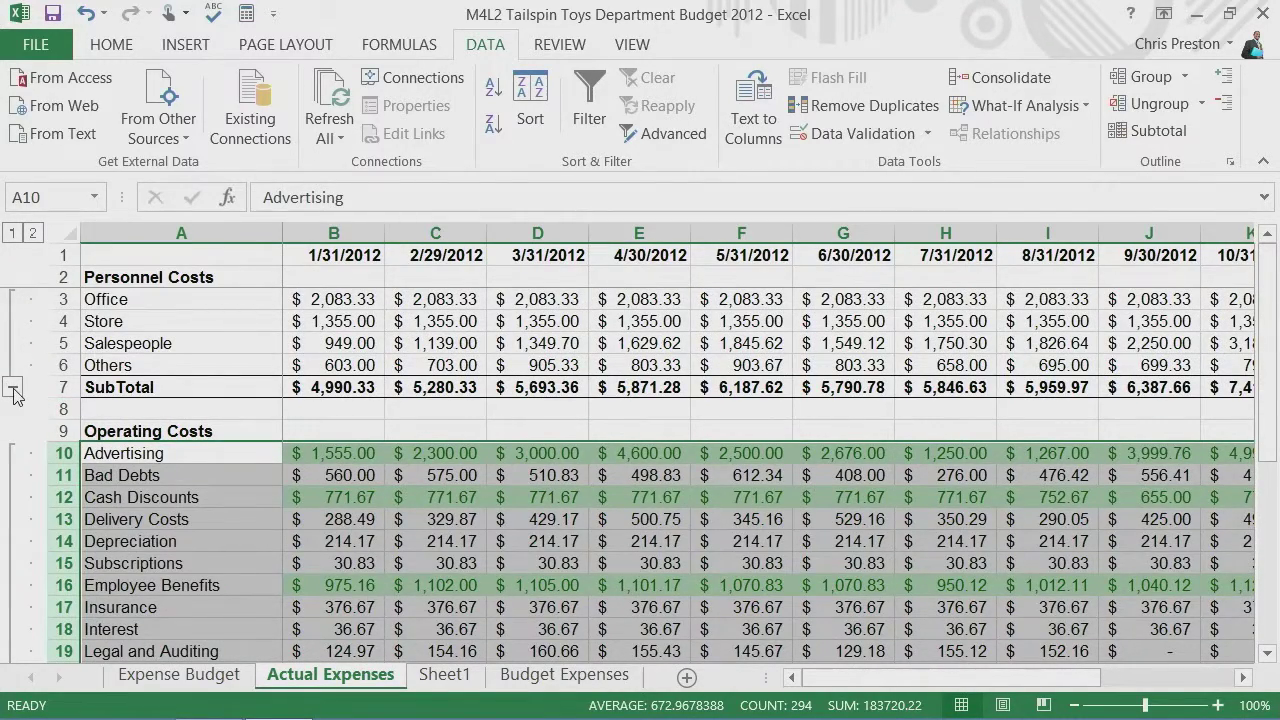
Collapse and re-expand the cost groups, then show outline level 1 with subtotals only
click(13, 389)
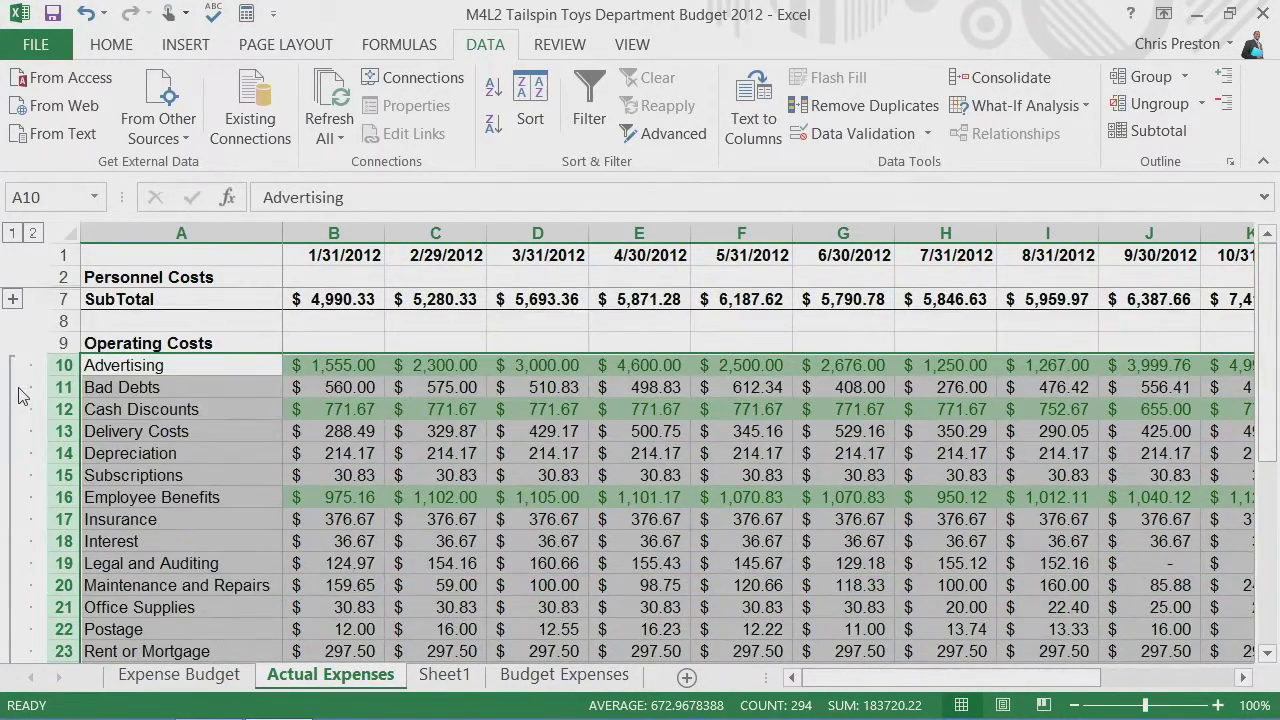
scroll(18, 395, down, 4)
click(14, 568)
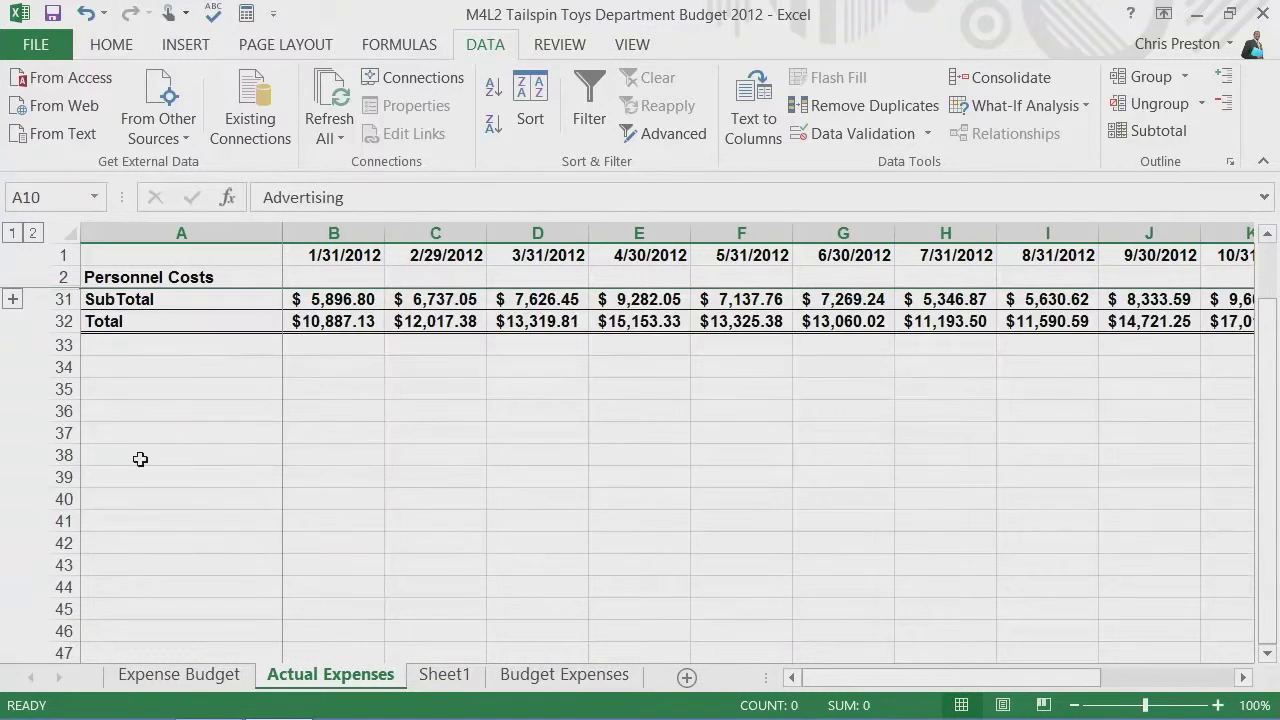
scroll(140, 458, up, 1)
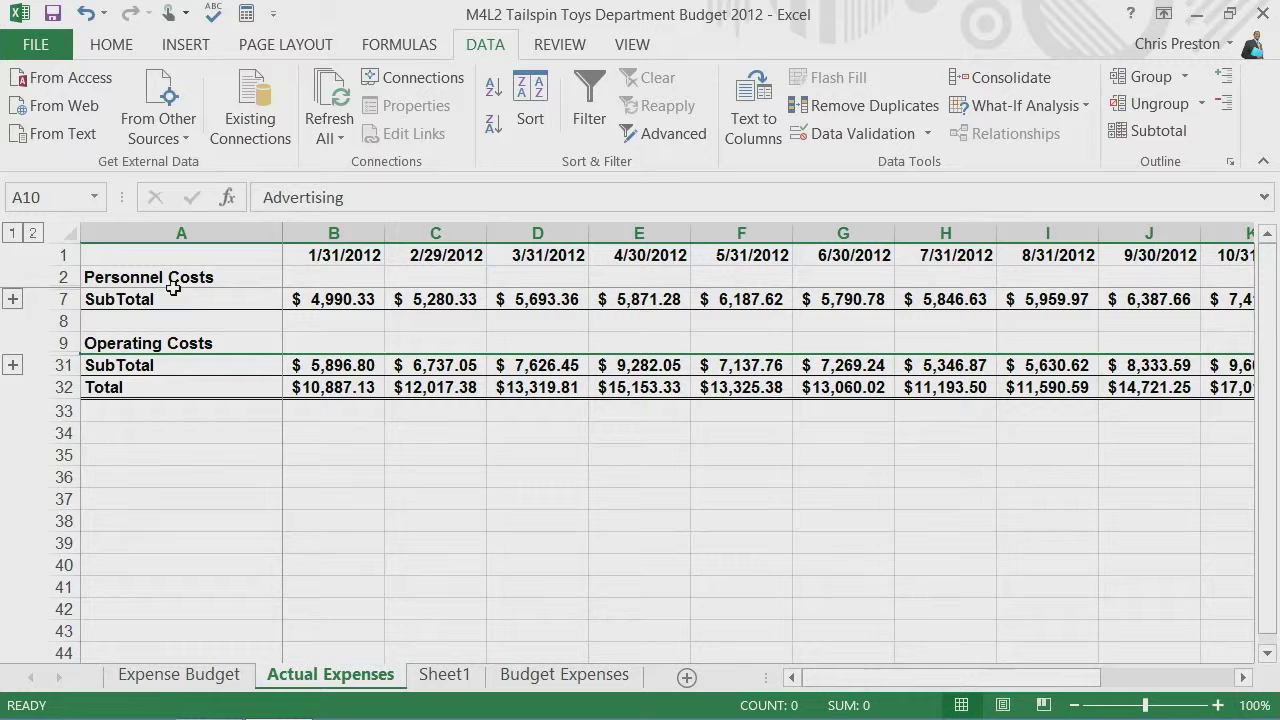
click(13, 300)
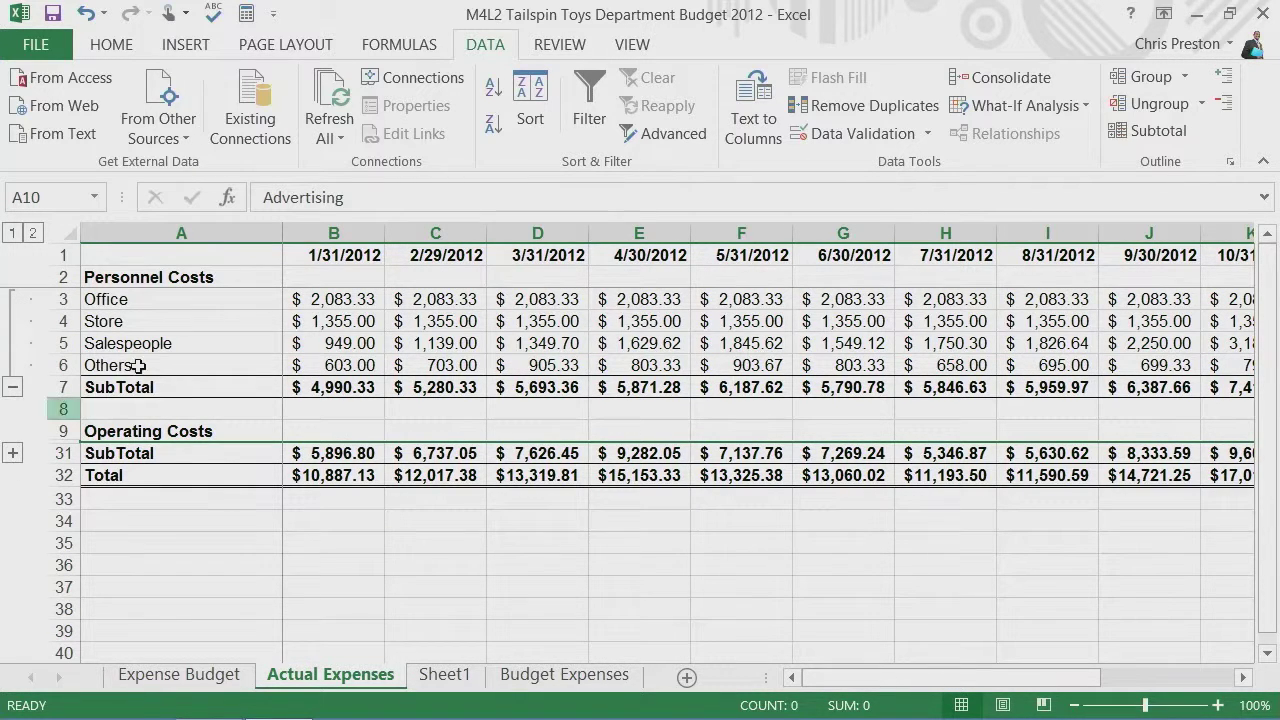
click(33, 233)
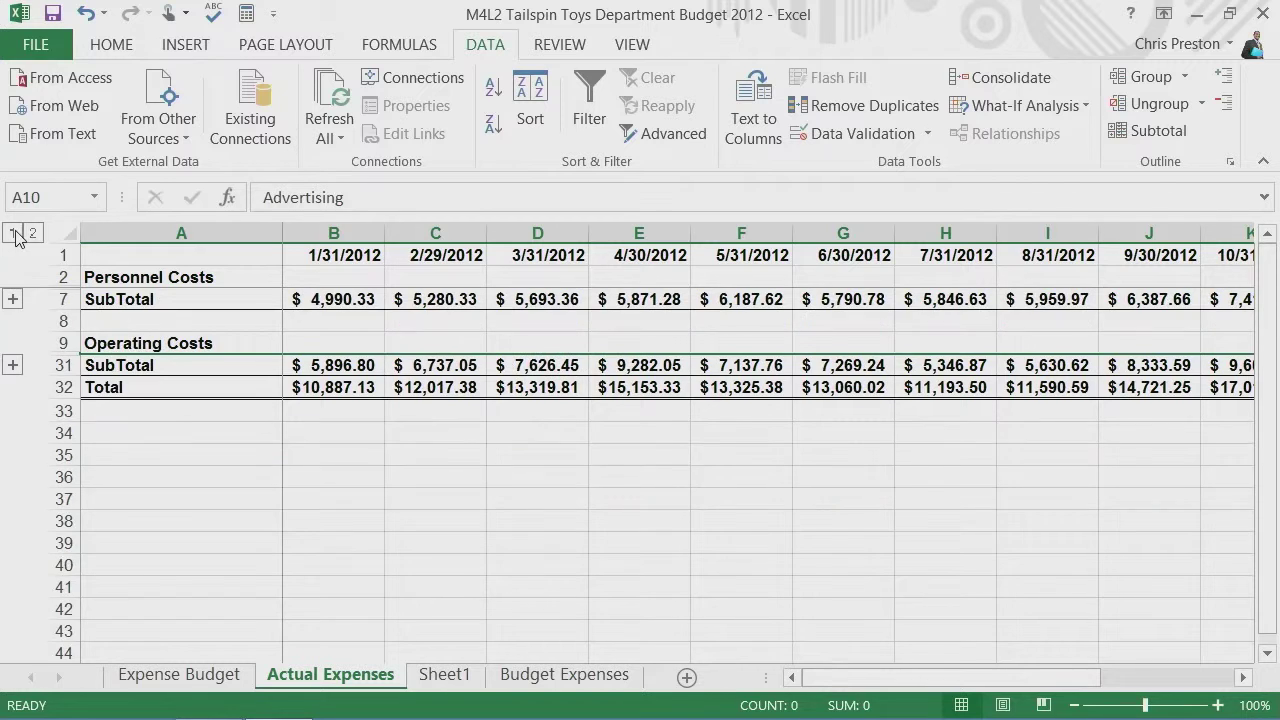